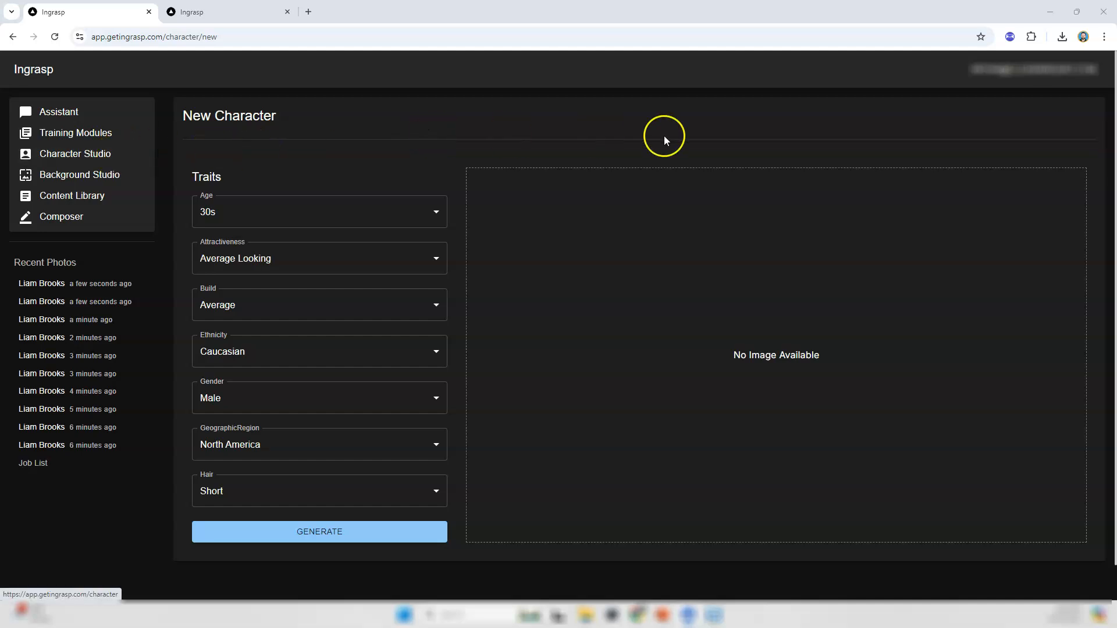
# Review the available age, ethnicity and geographic region options for a new character
pyautogui.click(429, 212)
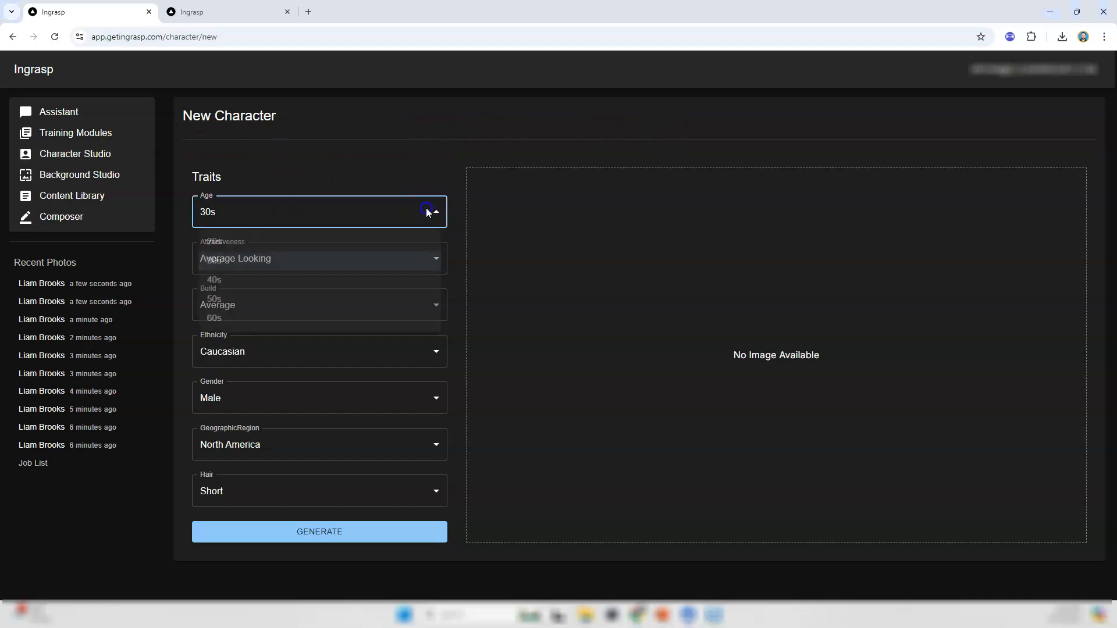
pyautogui.click(428, 211)
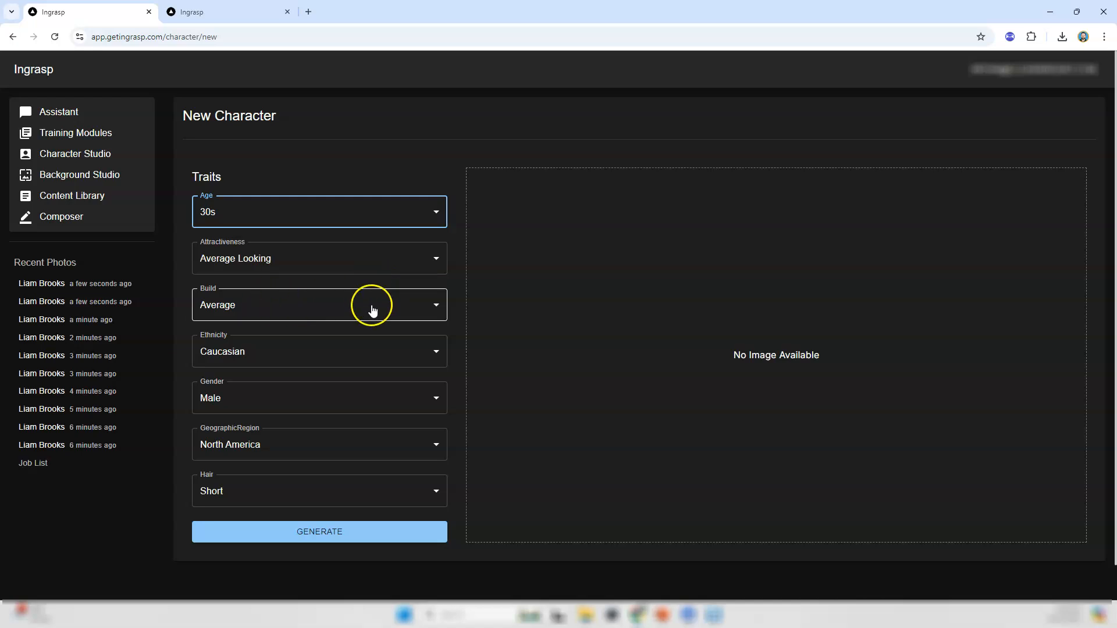
pyautogui.click(414, 356)
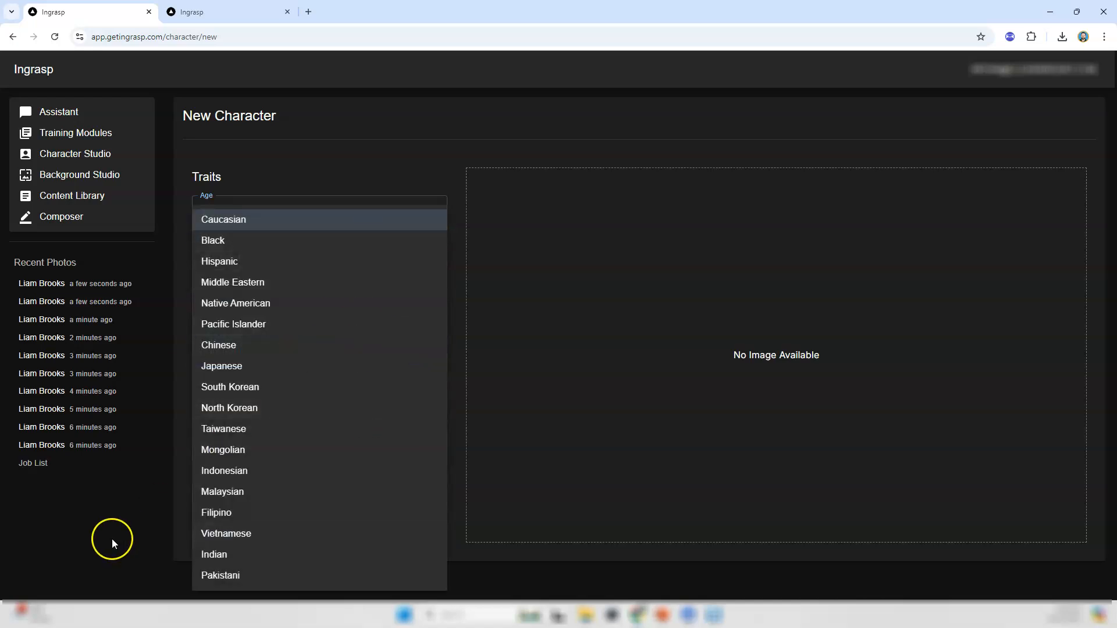
pyautogui.click(121, 519)
pyautogui.click(394, 447)
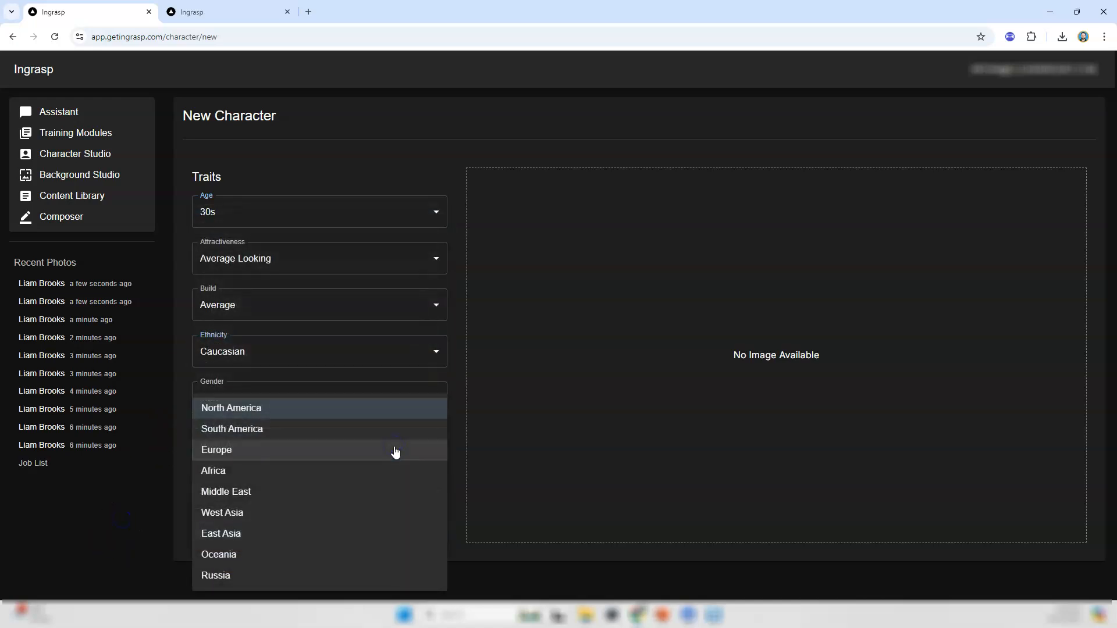
pyautogui.click(131, 467)
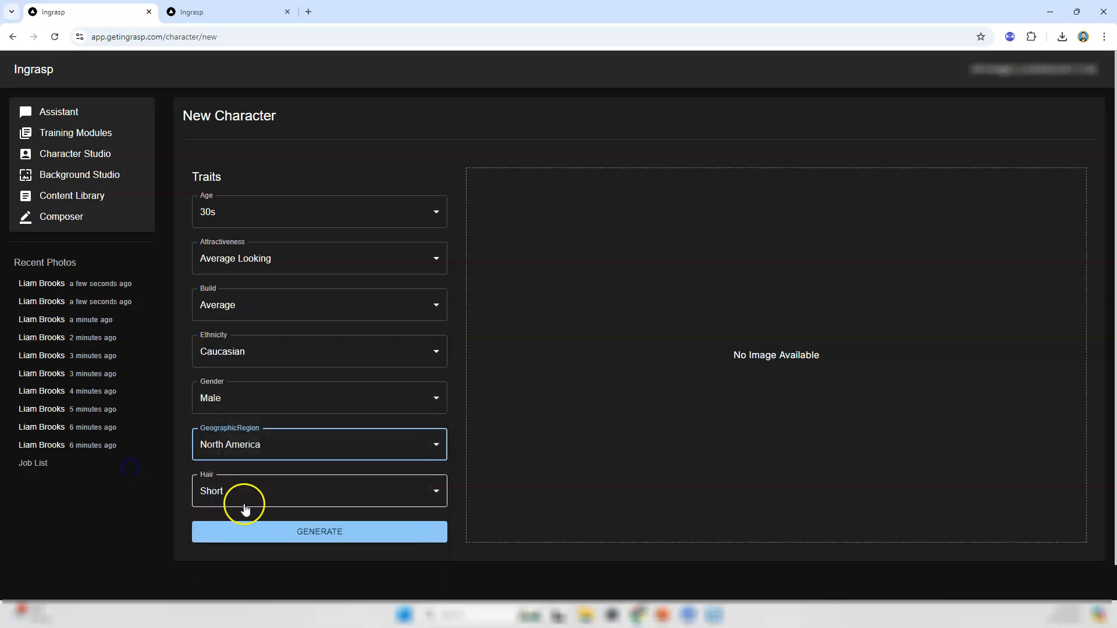
# Switch to the existing character's page and examine its generated images, profile and palette keyword categories
pyautogui.click(215, 18)
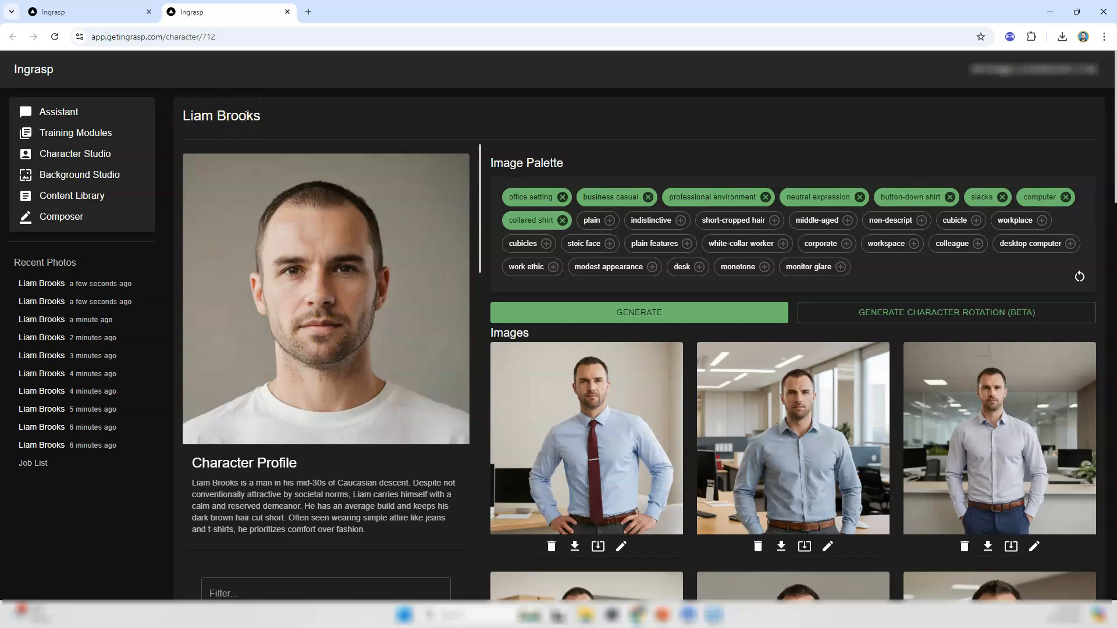
pyautogui.scroll(-4, 584, 396)
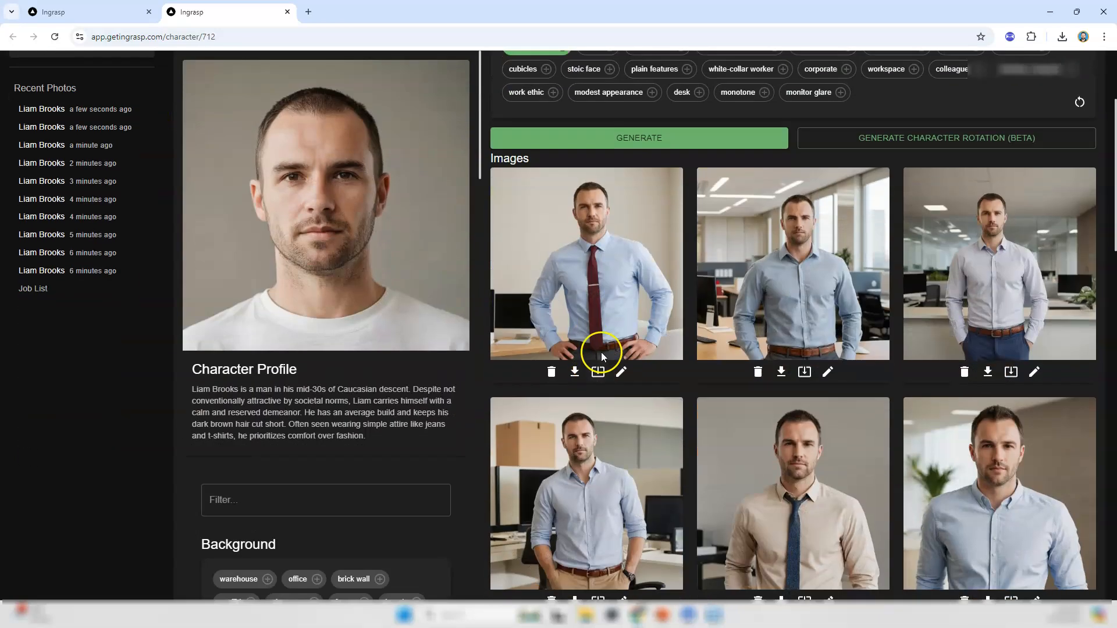
pyautogui.scroll(4, 616, 365)
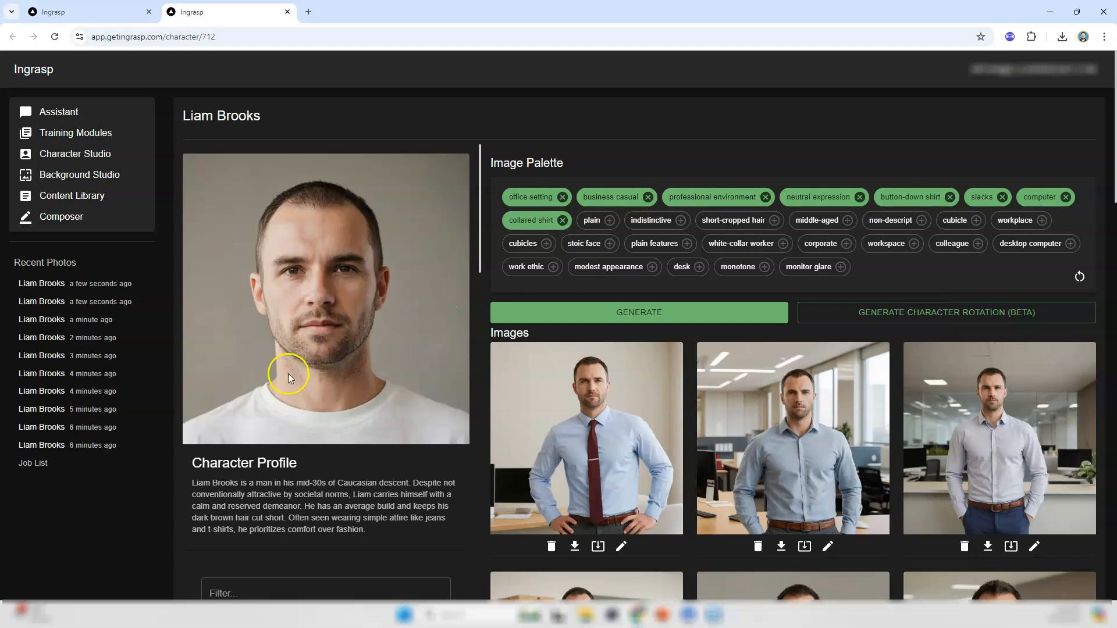
pyautogui.scroll(-4, 312, 335)
pyautogui.scroll(-3, 306, 356)
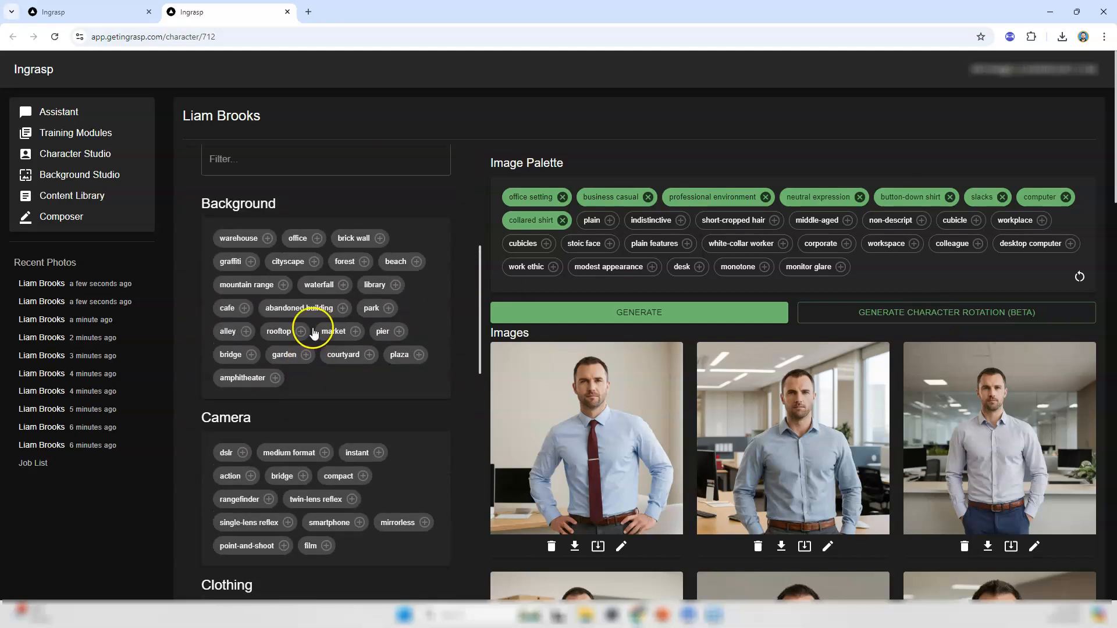
pyautogui.scroll(7, 309, 326)
pyautogui.scroll(-1, 313, 301)
pyautogui.scroll(-20, 313, 301)
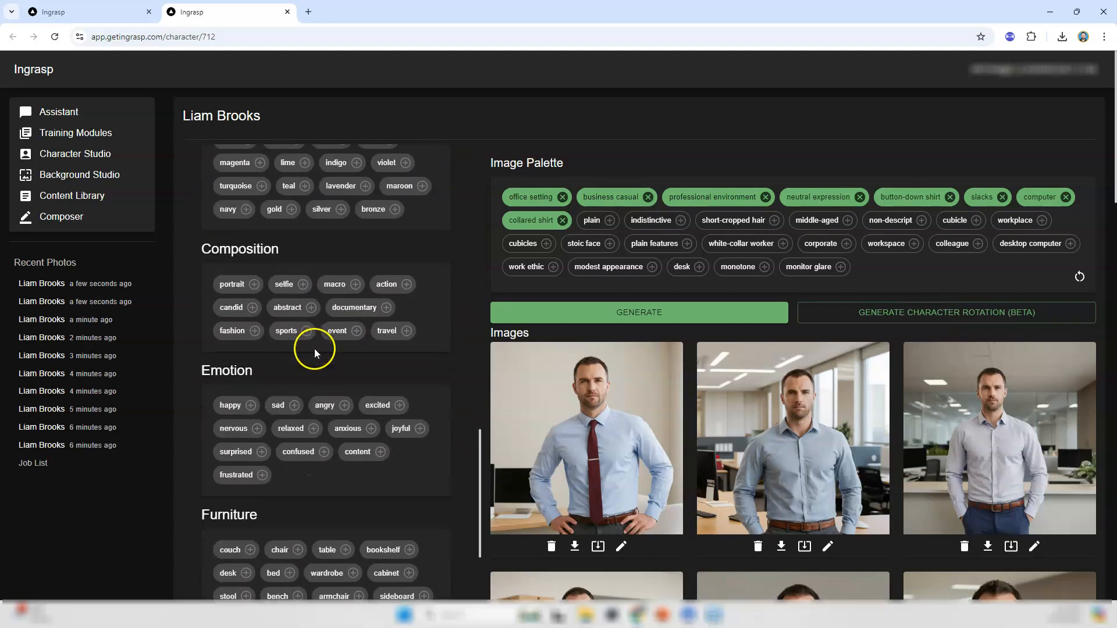
pyautogui.scroll(5, 312, 361)
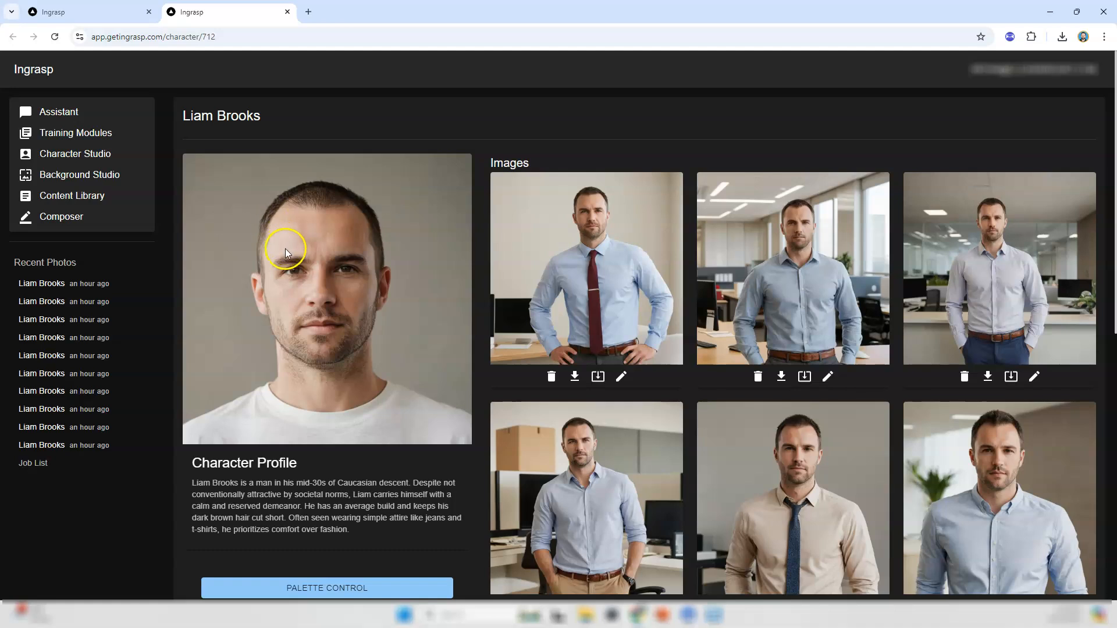
# Open Palette Control for the existing character
pyautogui.scroll(-2, 285, 249)
pyautogui.scroll(2, 337, 289)
pyautogui.scroll(-2, 336, 537)
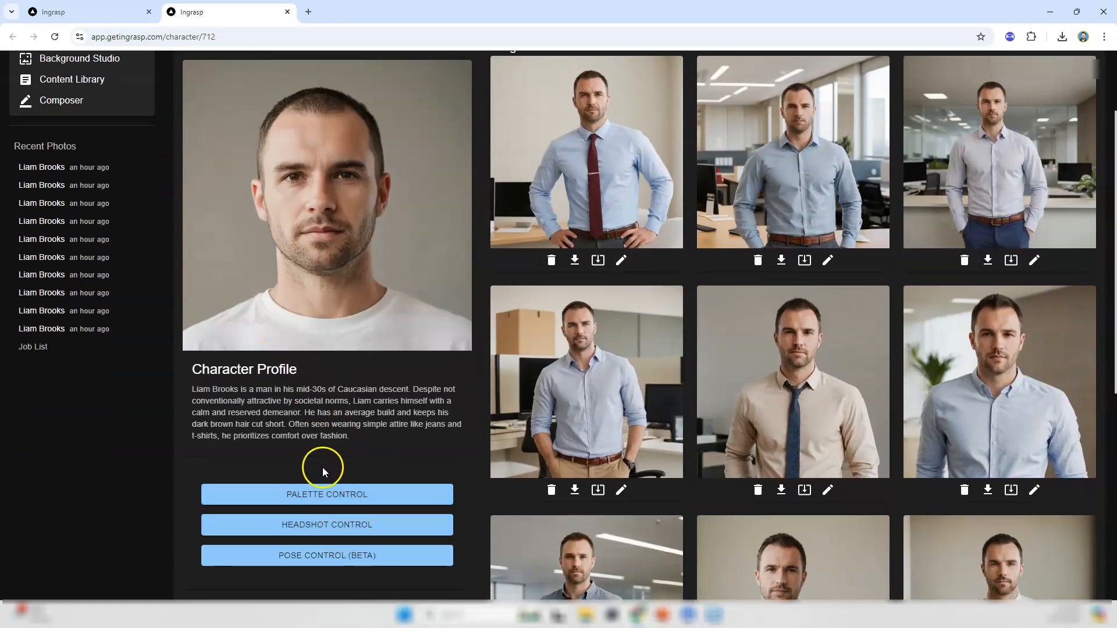
pyautogui.click(318, 495)
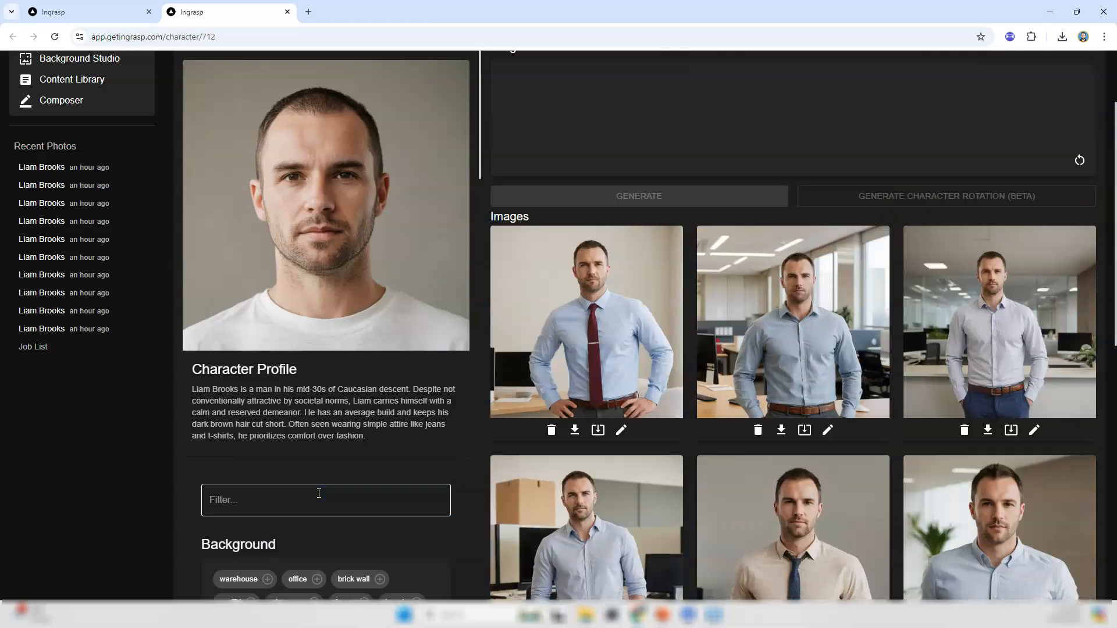
# Browse the Background, Camera and Clothing keywords available for the character's image palette
pyautogui.scroll(-7, 314, 465)
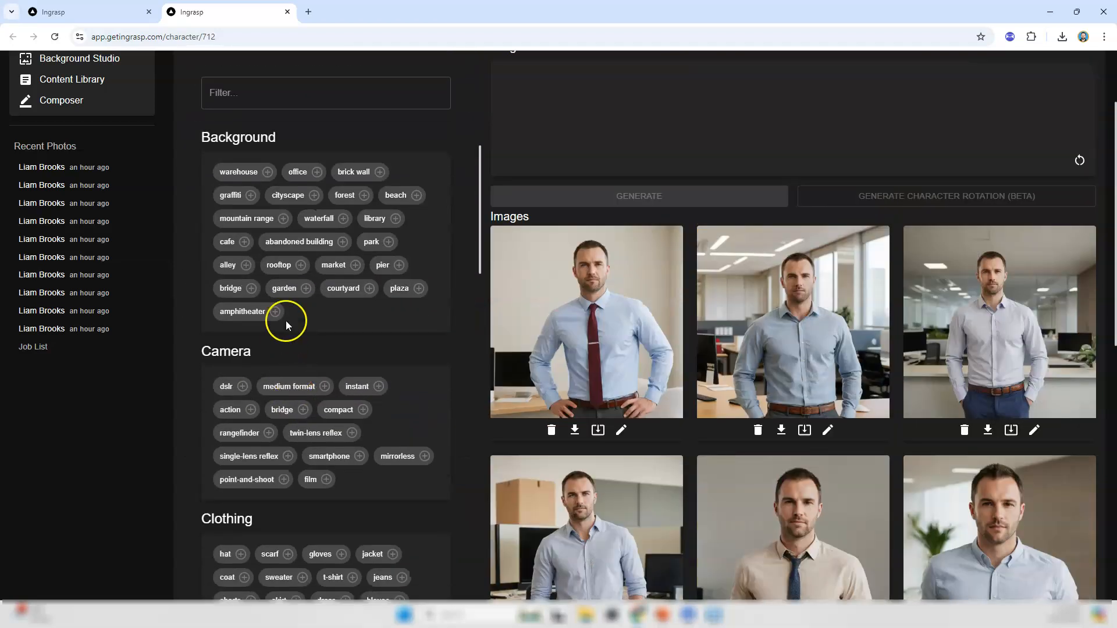
pyautogui.scroll(-9, 295, 367)
pyautogui.scroll(6, 297, 368)
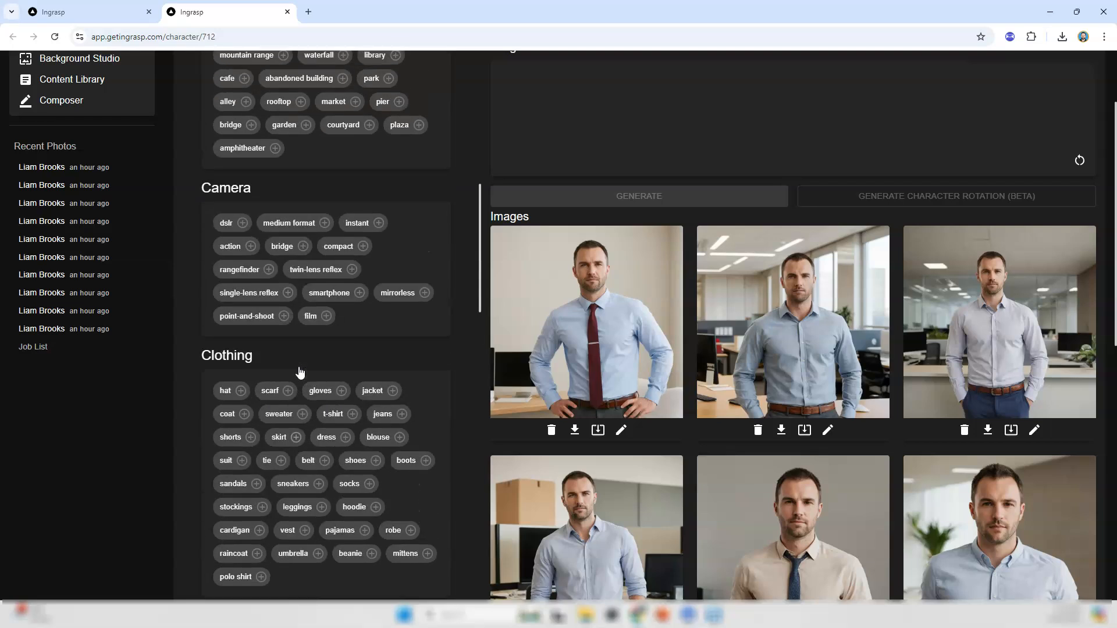
pyautogui.scroll(10, 300, 373)
pyautogui.scroll(-3, 304, 504)
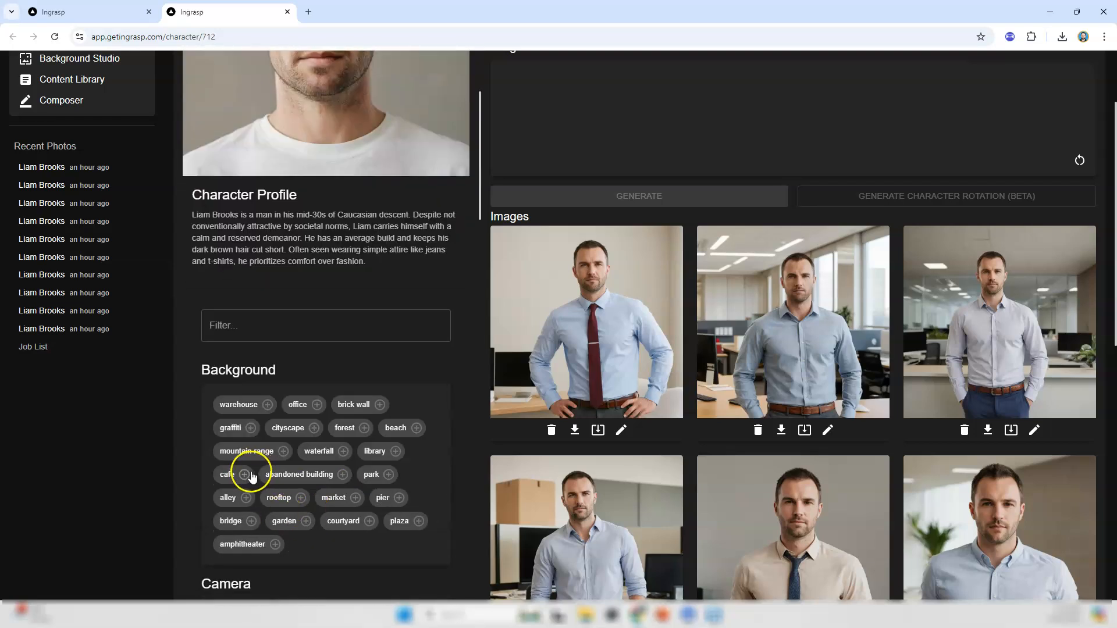
pyautogui.scroll(2, 295, 344)
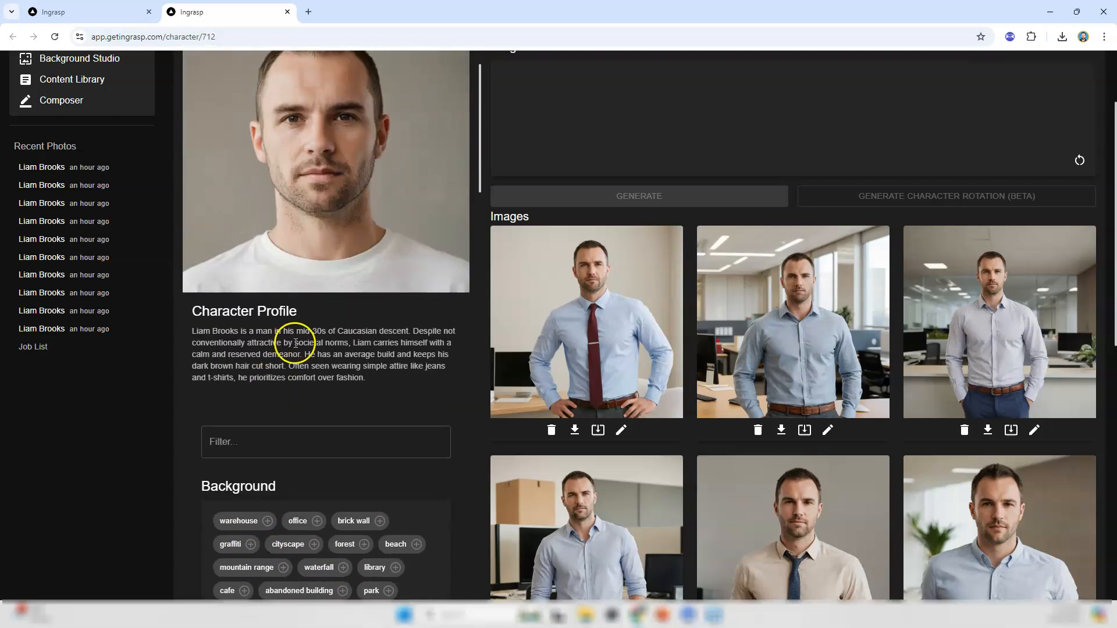
pyautogui.scroll(5, 297, 343)
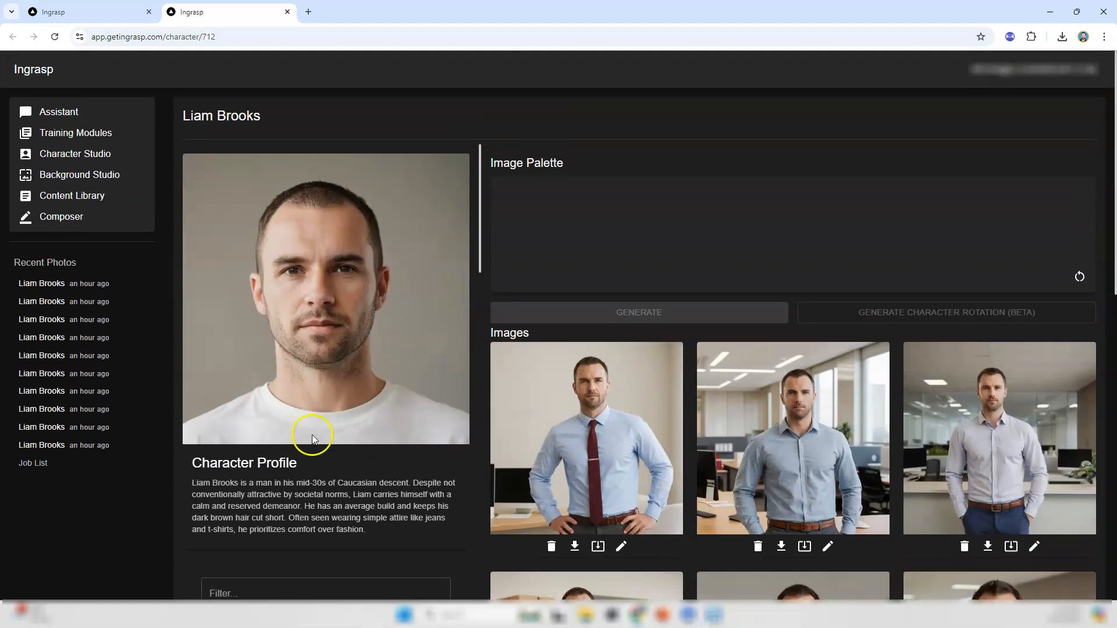
# Filter the keywords by "cable repairman" and add that keyword to the image palette
pyautogui.scroll(-1, 313, 439)
pyautogui.click(273, 533)
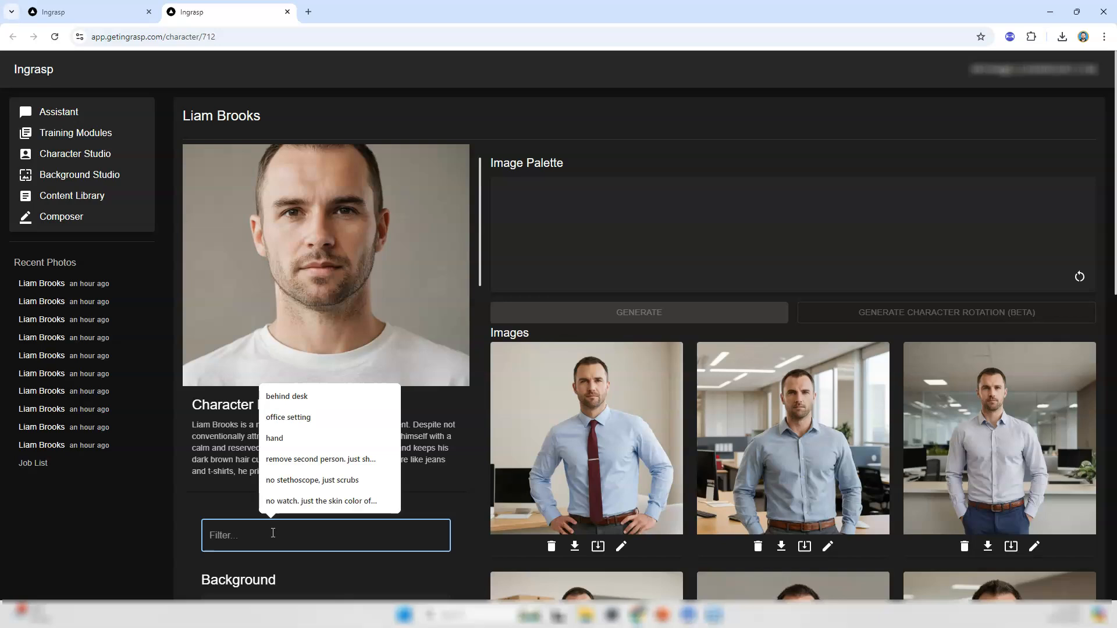
pyautogui.write('cable re')
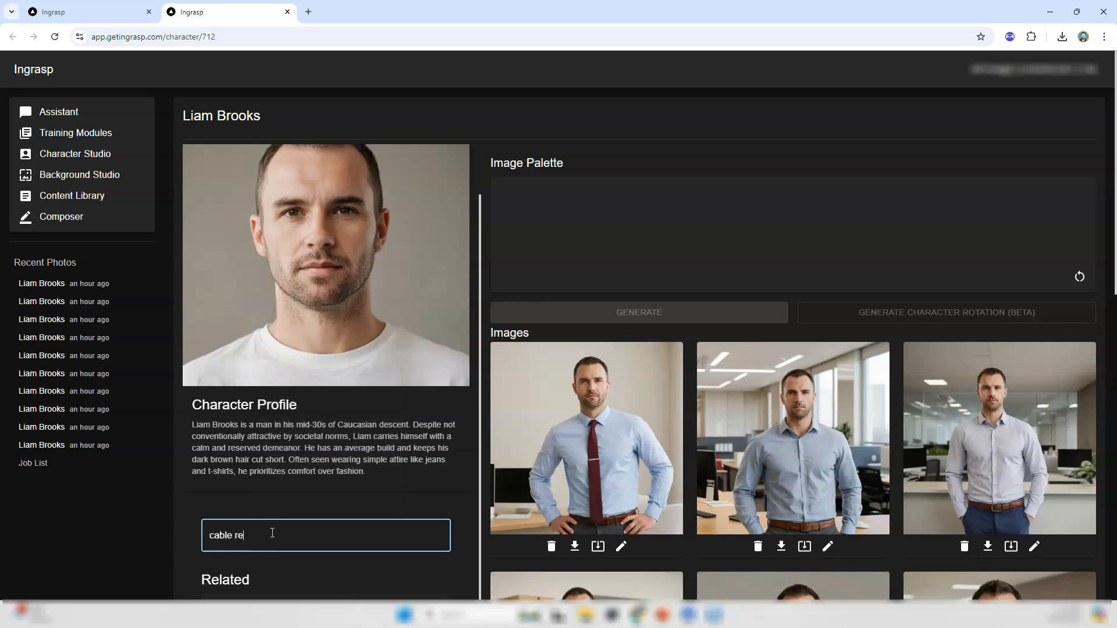
pyautogui.write('pairman')
pyautogui.scroll(-1, 271, 532)
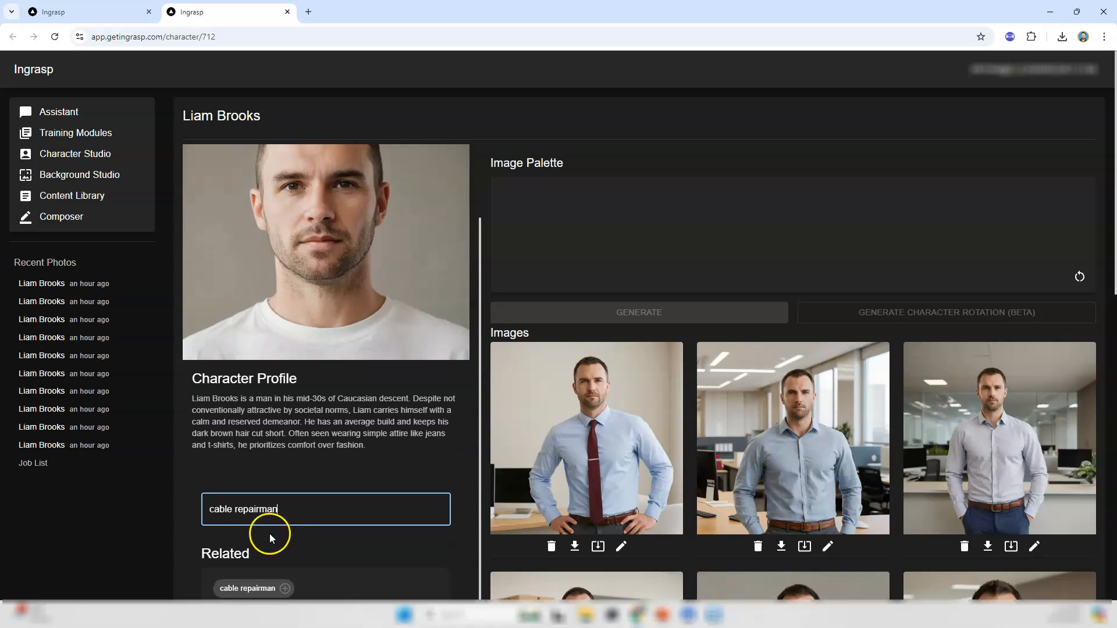
pyautogui.click(286, 588)
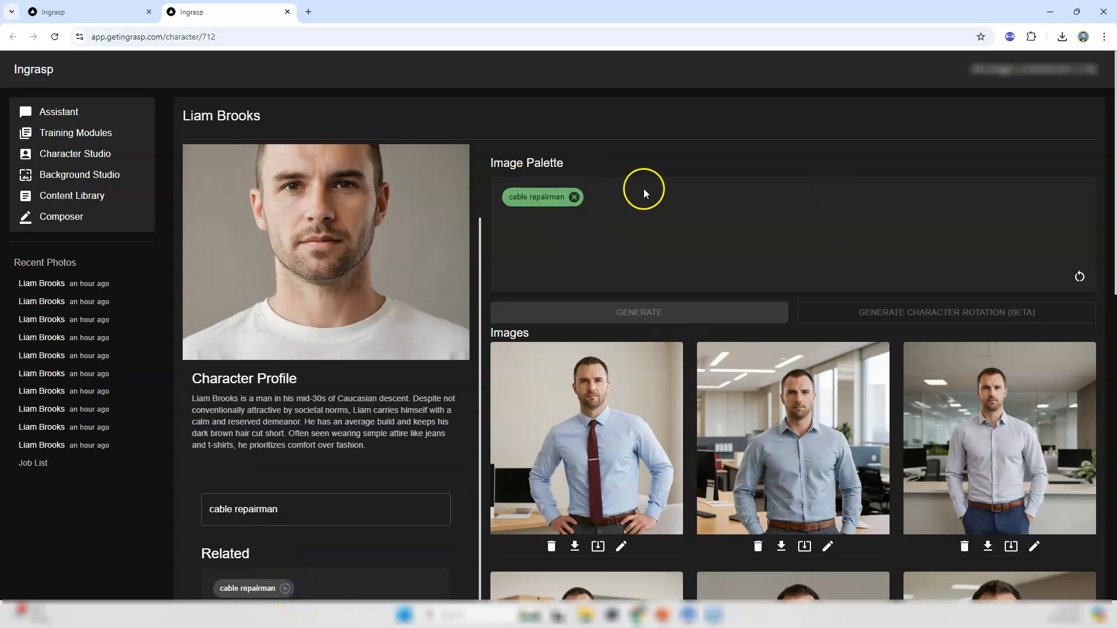
# Replace the filter text with "on front porch of residential house" and add that keyword to the image palette
pyautogui.tripleClick(314, 510)
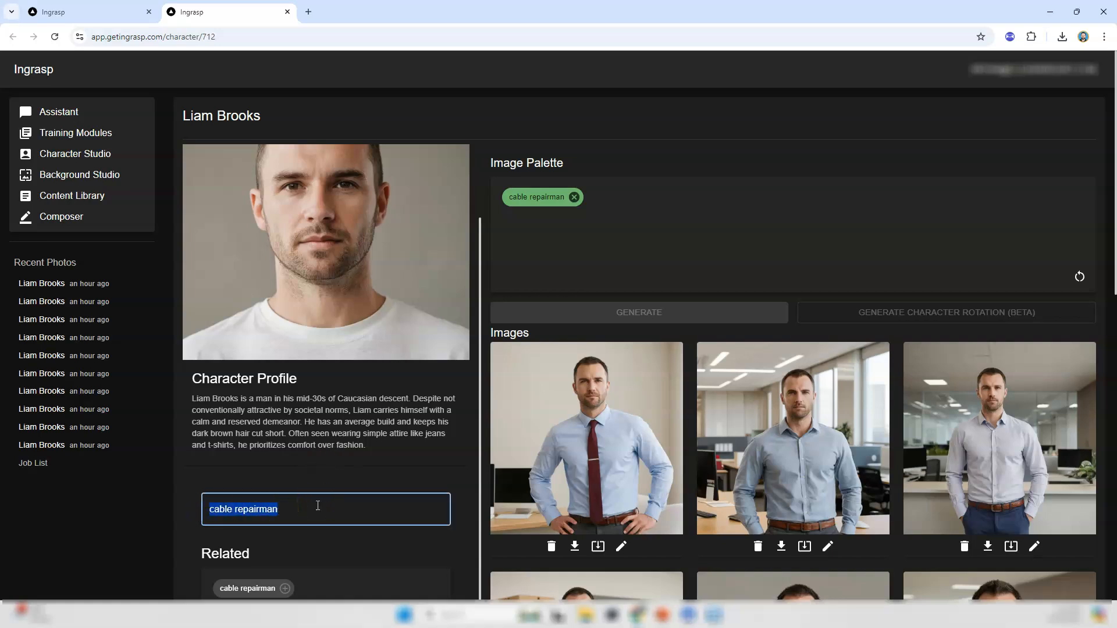
pyautogui.write('on front')
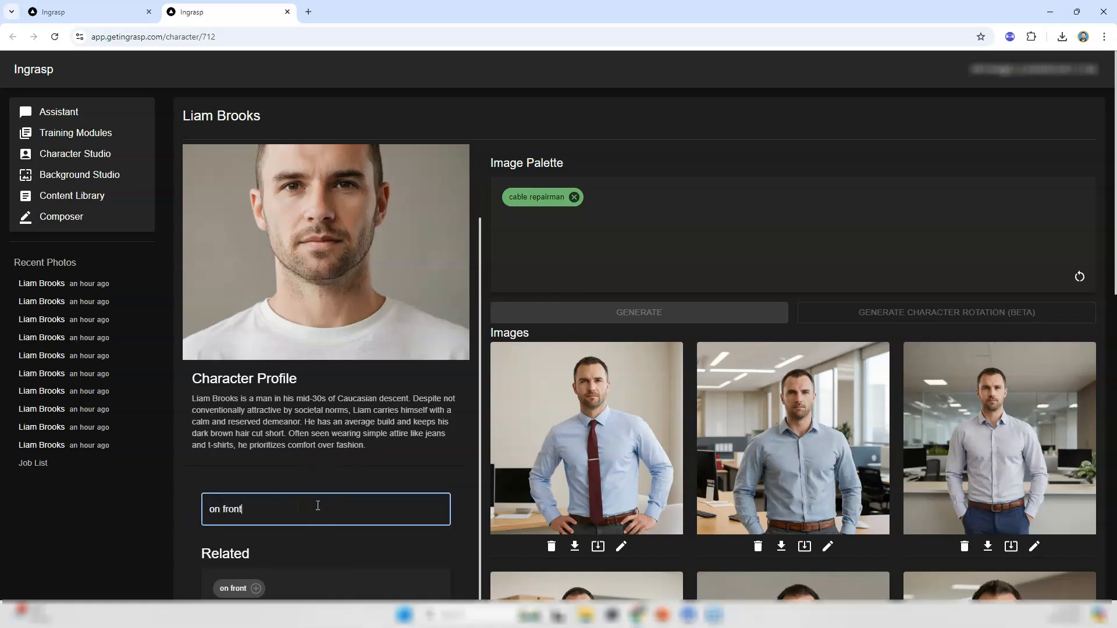
pyautogui.write(' porch o')
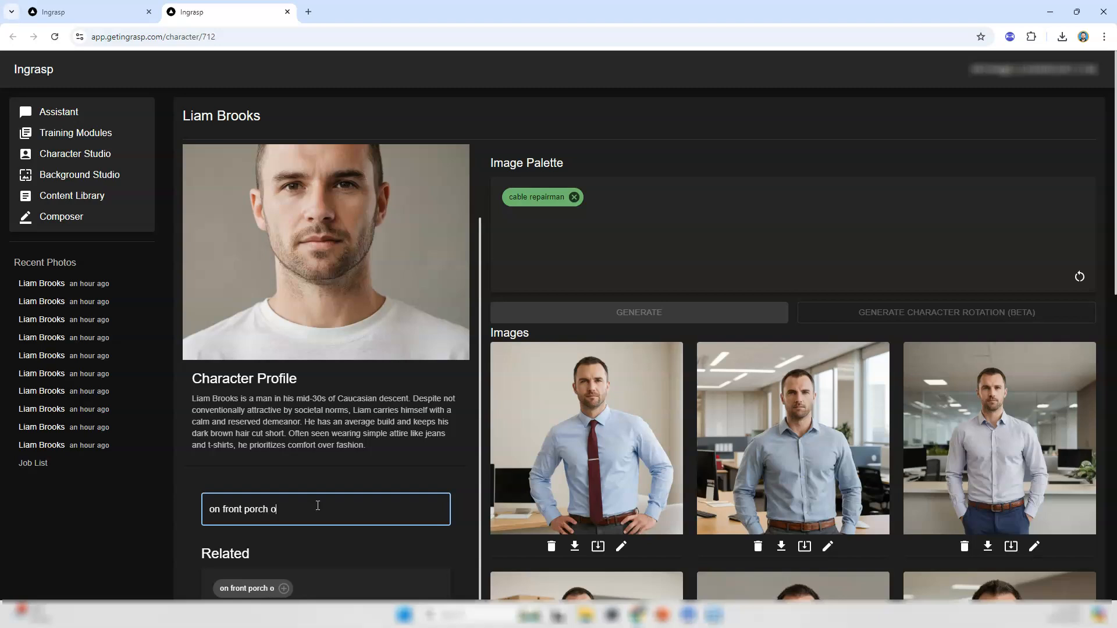
pyautogui.write('f residential house')
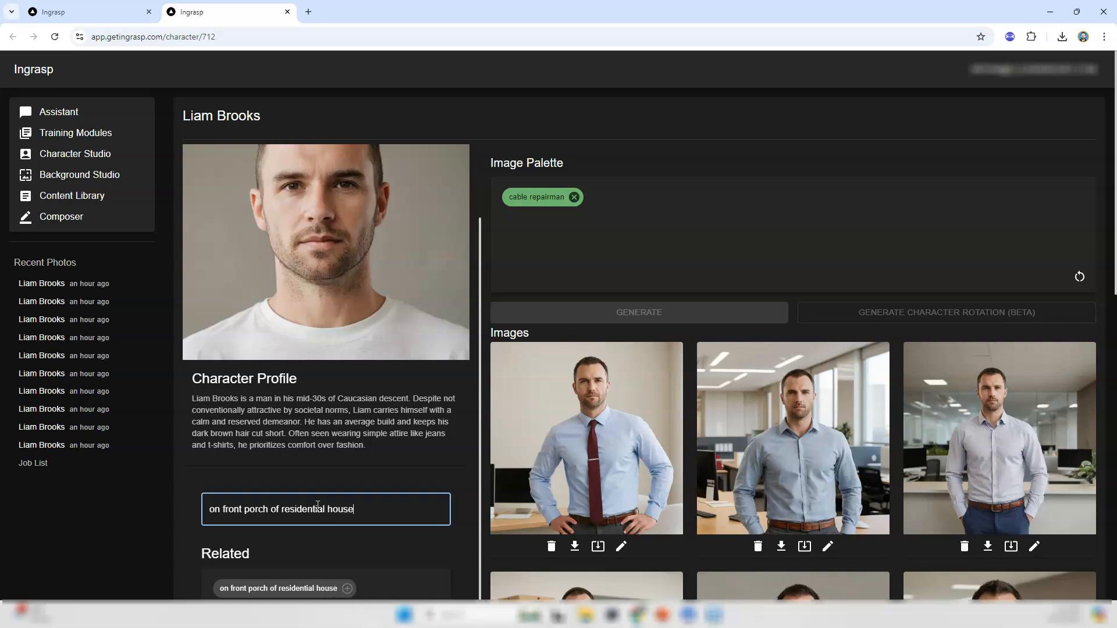
pyautogui.click(347, 588)
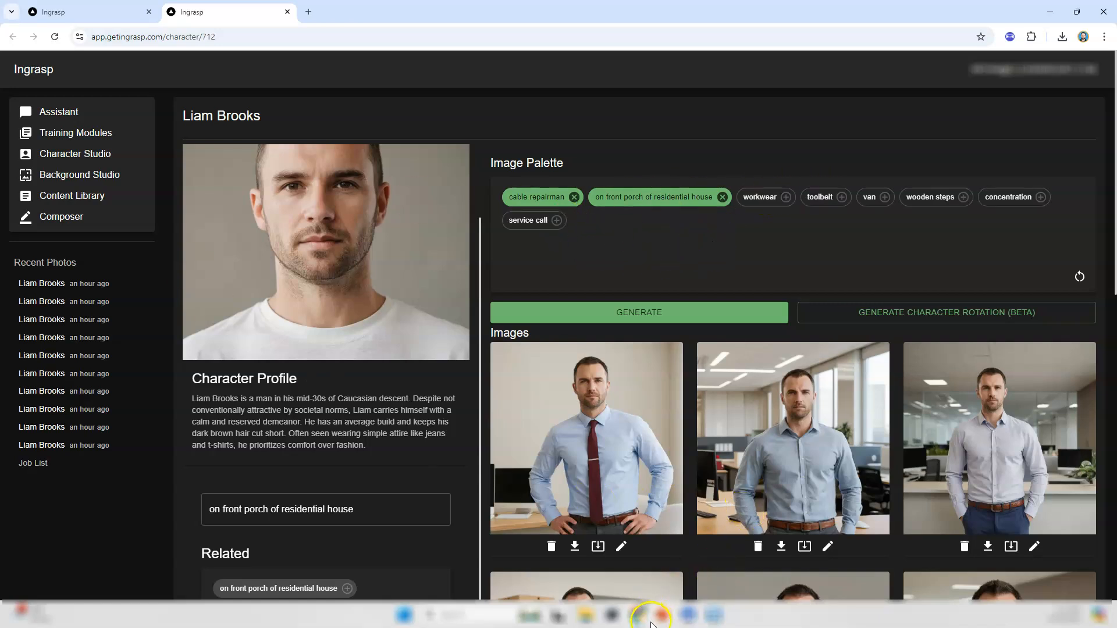
# Switch to the PowerPoint presentation "Kirk Gilmore Girls Images Before After" and move its window away from the browser
pyautogui.moveTo(666, 623)
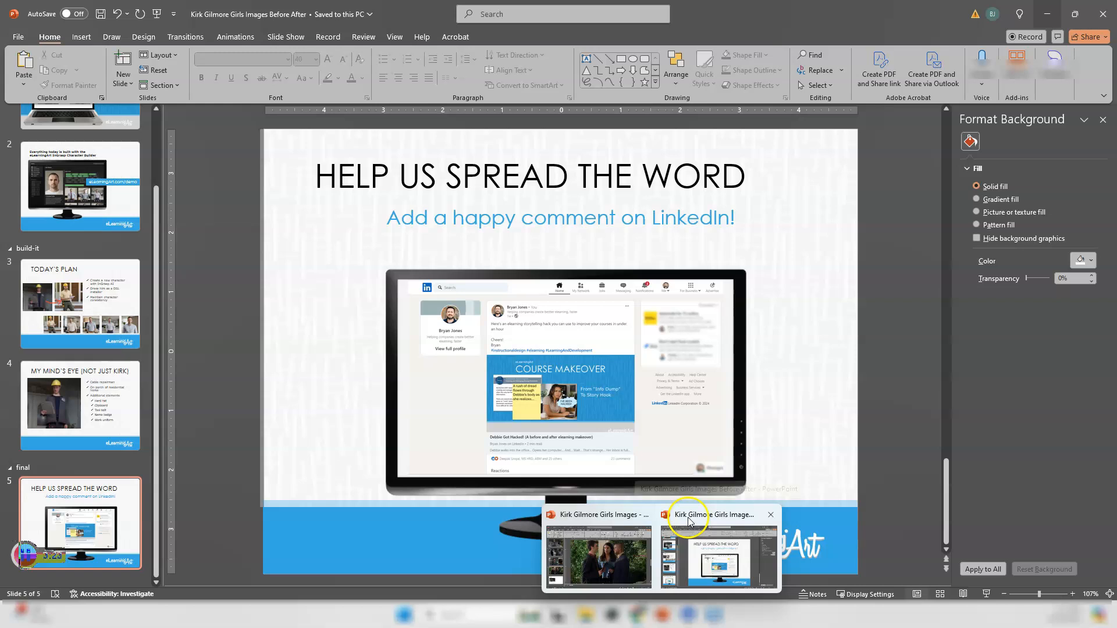
pyautogui.click(698, 559)
pyautogui.moveTo(791, 12); pyautogui.dragTo(110, 11)
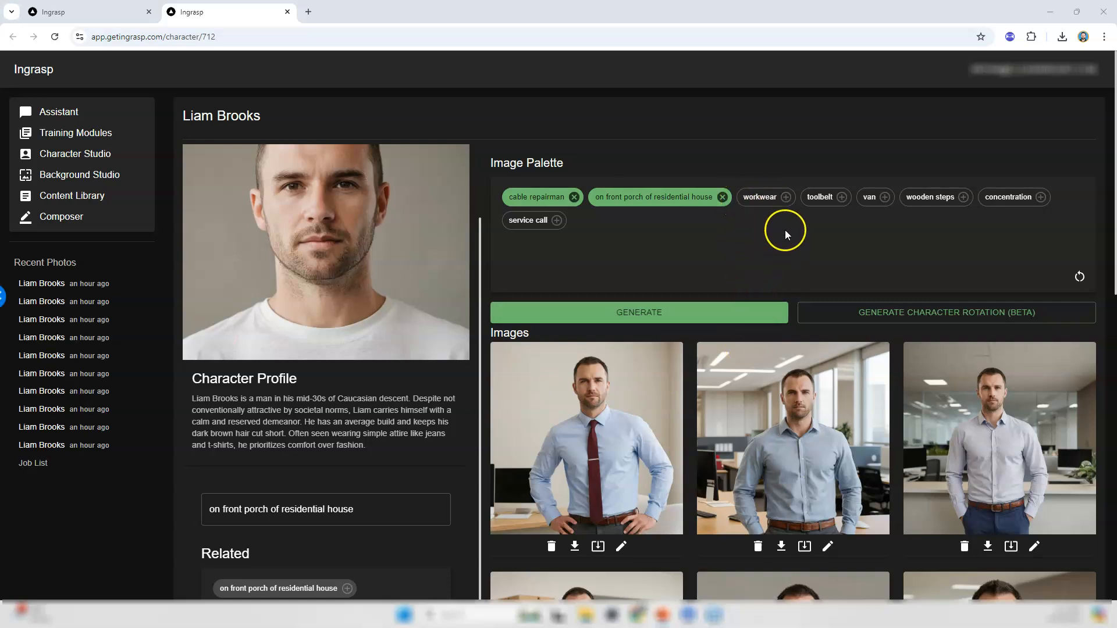
# Add the suggested keywords "workwear" and "toolbelt" to the image palette
pyautogui.click(786, 201)
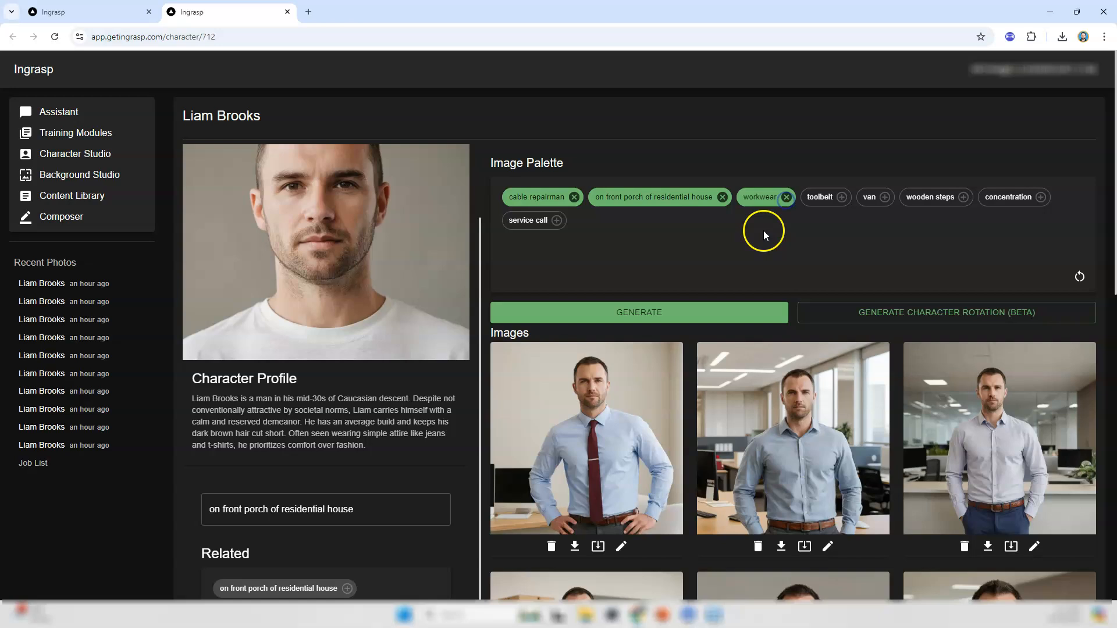
pyautogui.click(842, 199)
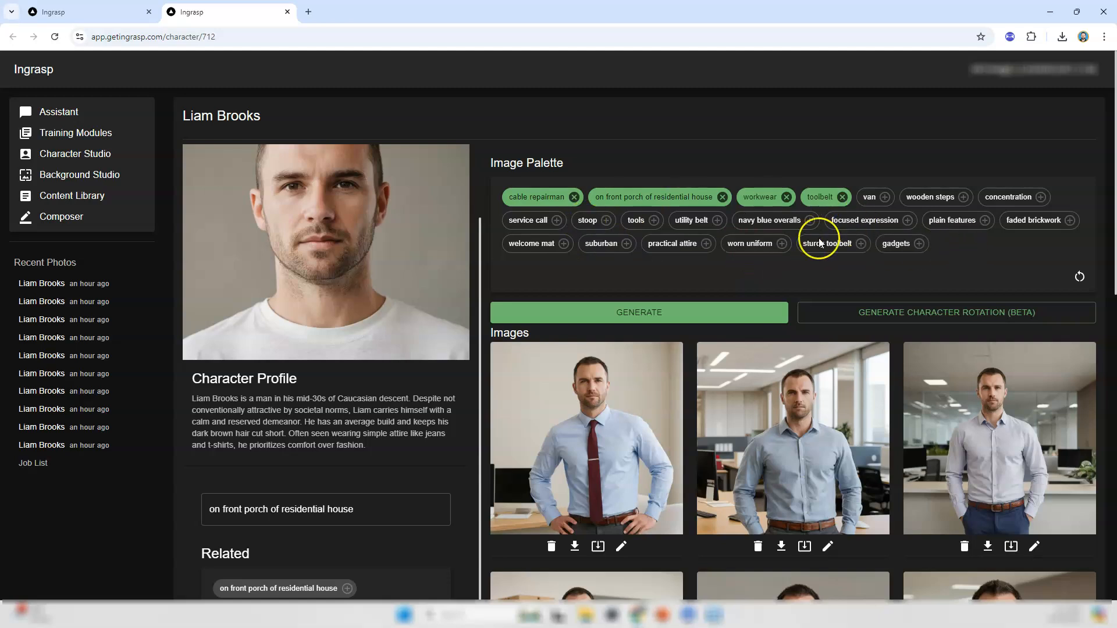
# Replace the filter text with "yellow hardhat" and add that keyword to the image palette
pyautogui.moveTo(374, 518); pyautogui.dragTo(172, 517)
pyautogui.write('yell')
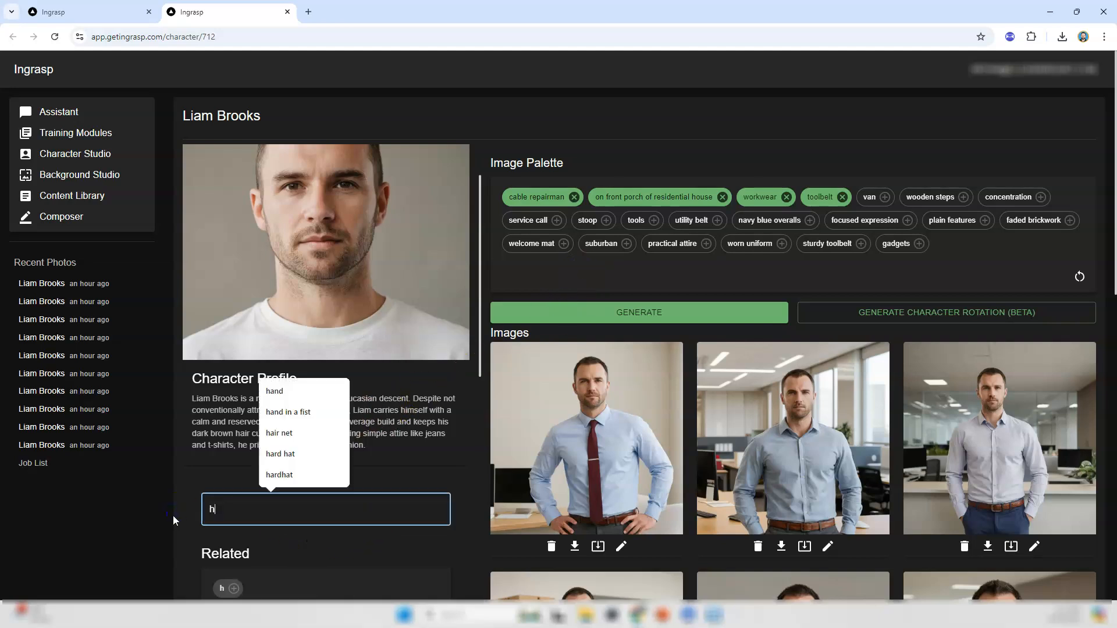
pyautogui.write('ow hardhat')
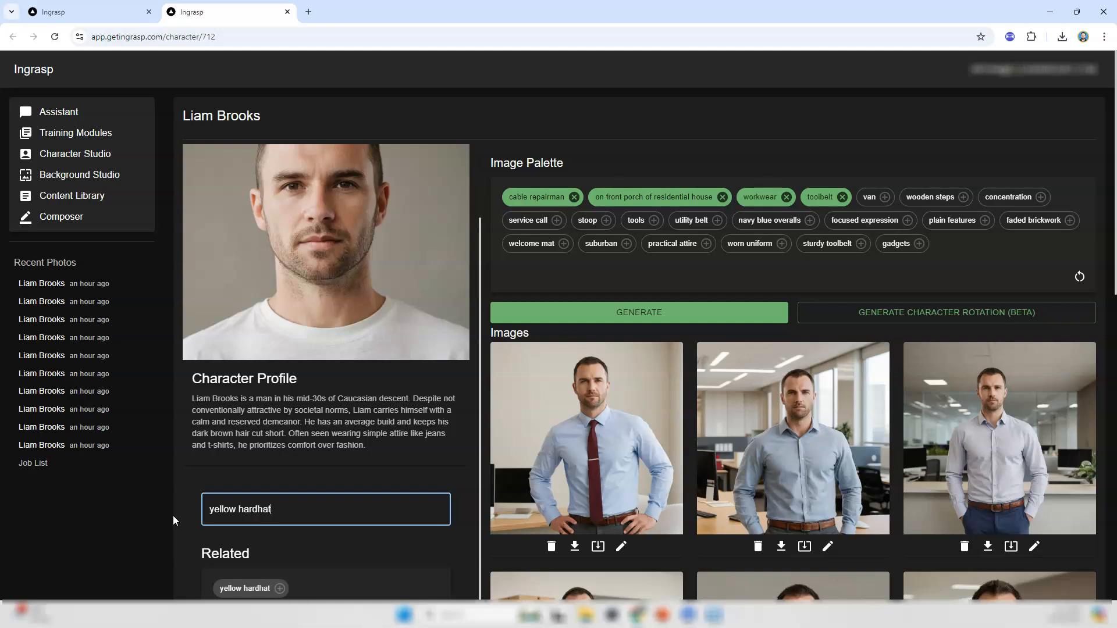
pyautogui.click(280, 588)
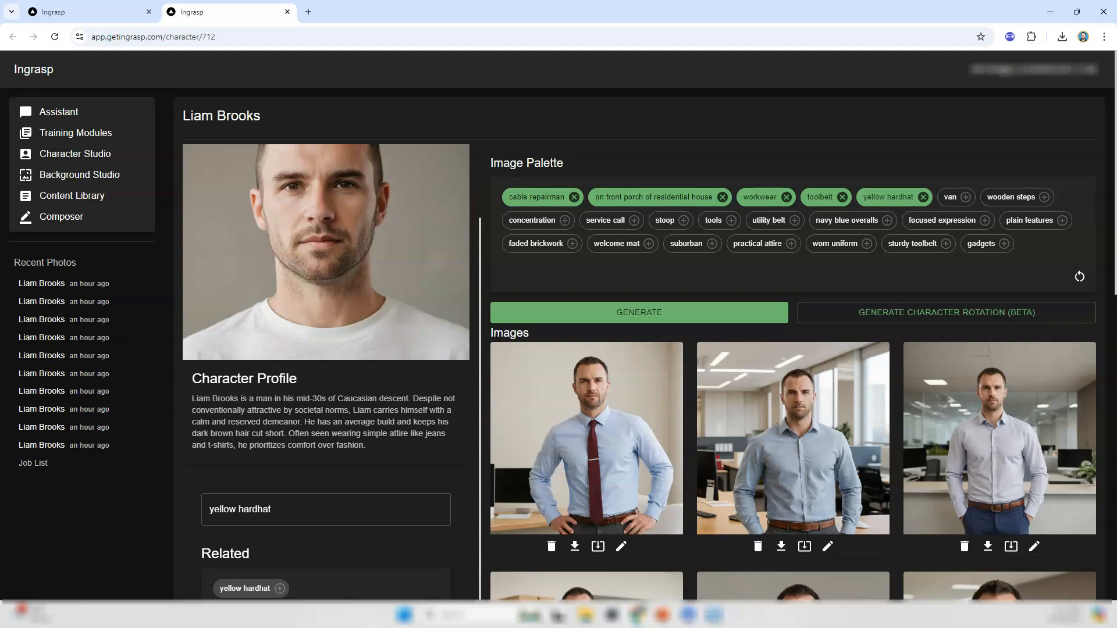
# Replace the filter text with "holding clipboard" and add that keyword to the image palette
pyautogui.tripleClick(228, 509)
pyautogui.write('holding clipboard')
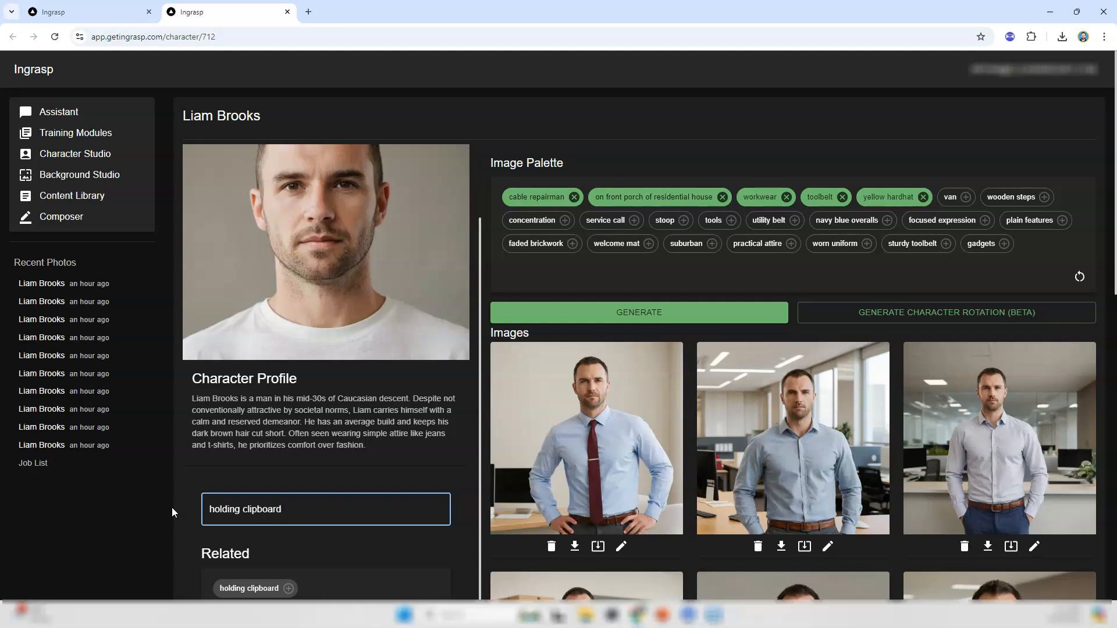
pyautogui.click(287, 588)
# Replace the filter text with "name badge", add that keyword to the image palette, and generate images from the palette
pyautogui.click(309, 512)
pyautogui.moveTo(308, 512); pyautogui.dragTo(116, 514)
pyautogui.write('name badge')
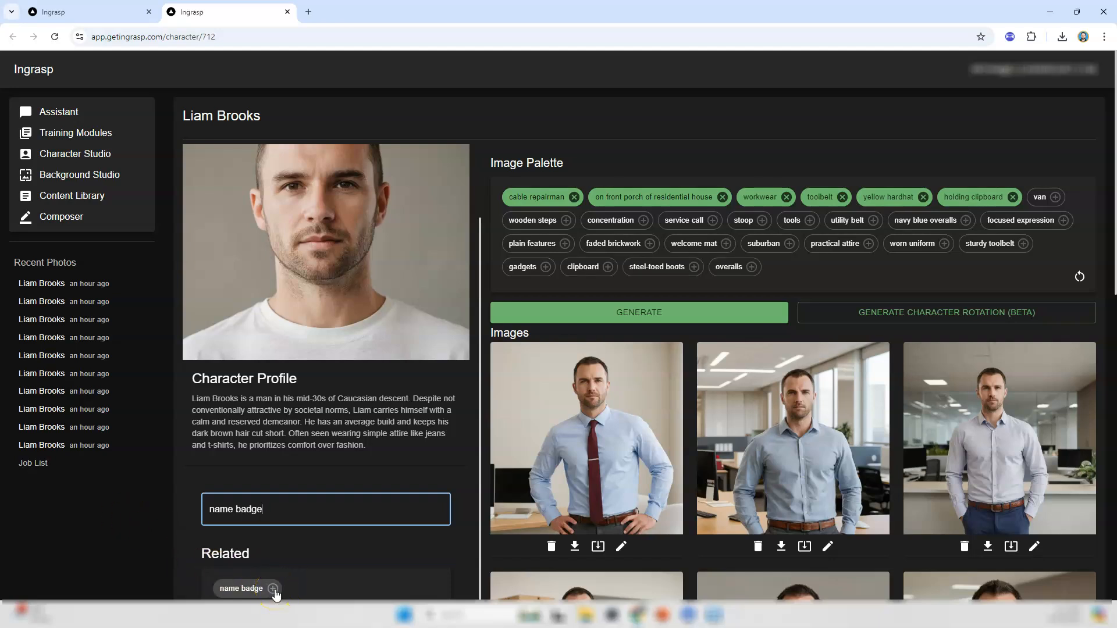
pyautogui.click(273, 589)
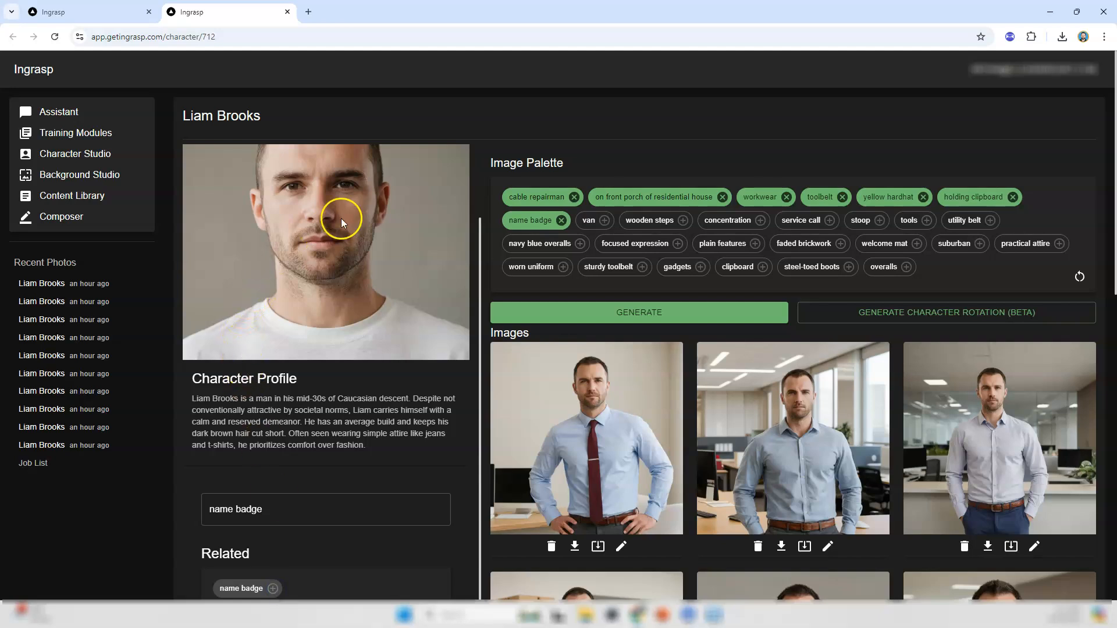
pyautogui.click(618, 314)
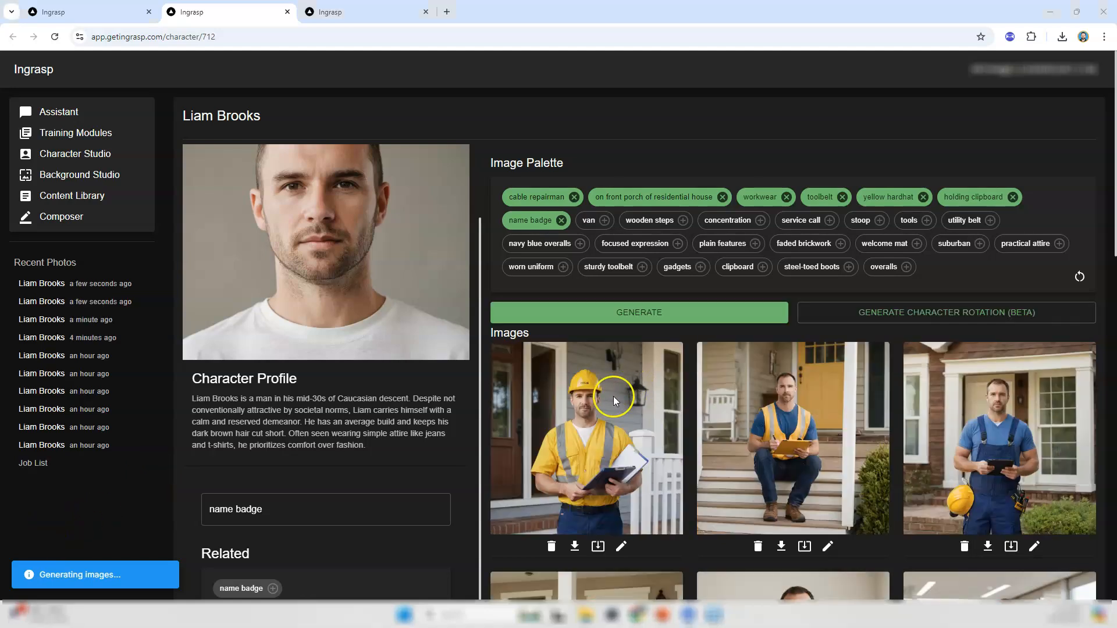
# Examine the newly generated repairman images for how well they match the selected clothing, props and porch setting
pyautogui.scroll(-3, 630, 389)
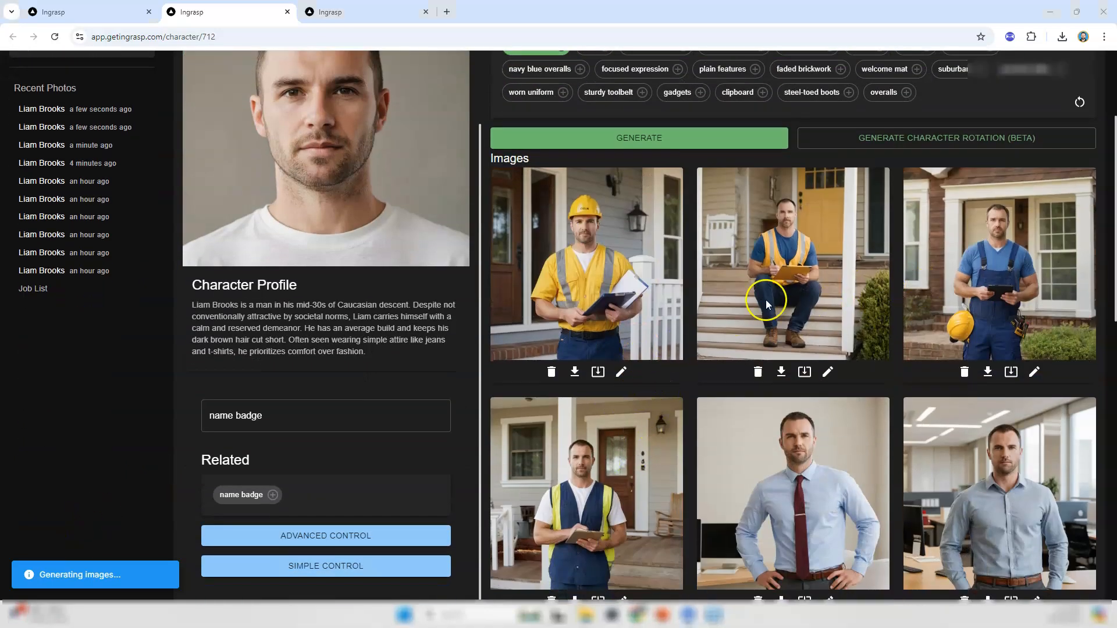
pyautogui.scroll(1, 643, 307)
pyautogui.scroll(-1, 839, 330)
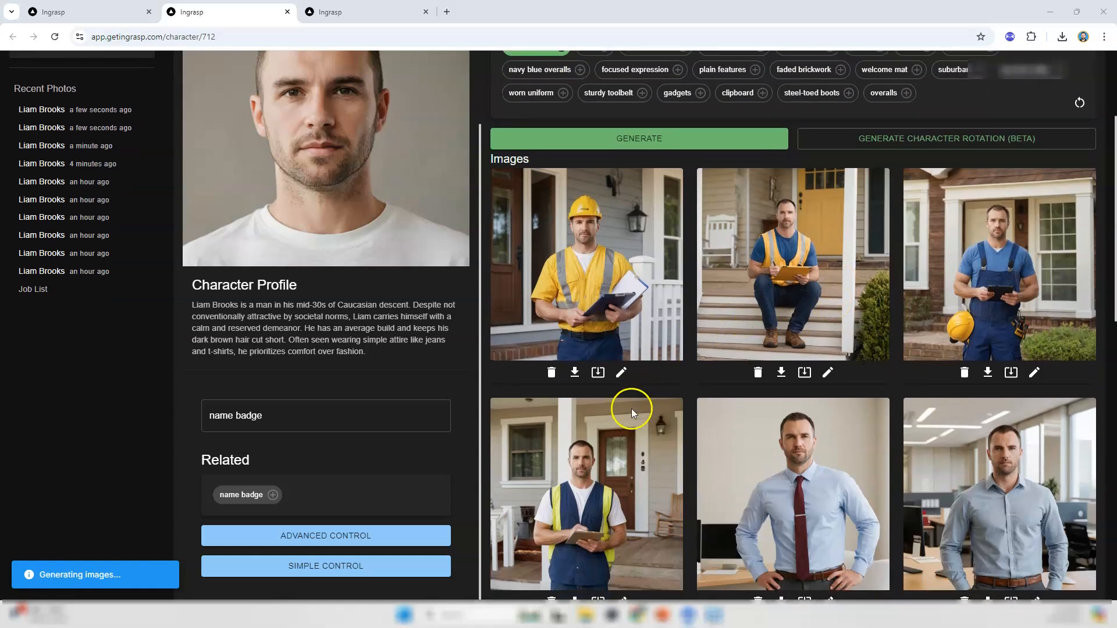
pyautogui.scroll(2, 630, 408)
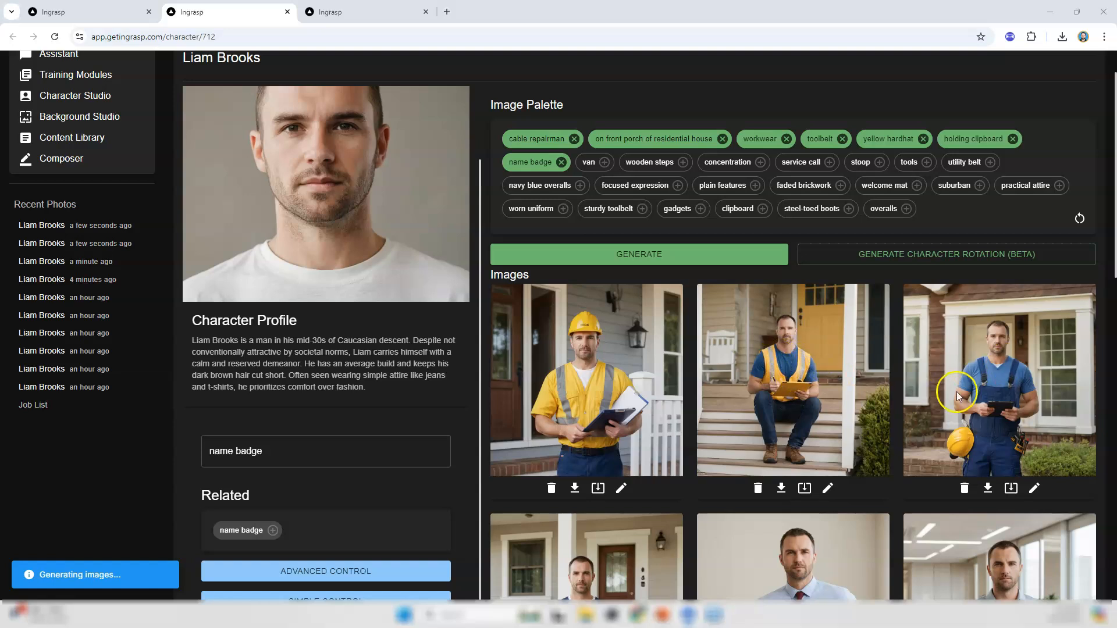
pyautogui.scroll(-3, 824, 393)
pyautogui.scroll(4, 824, 392)
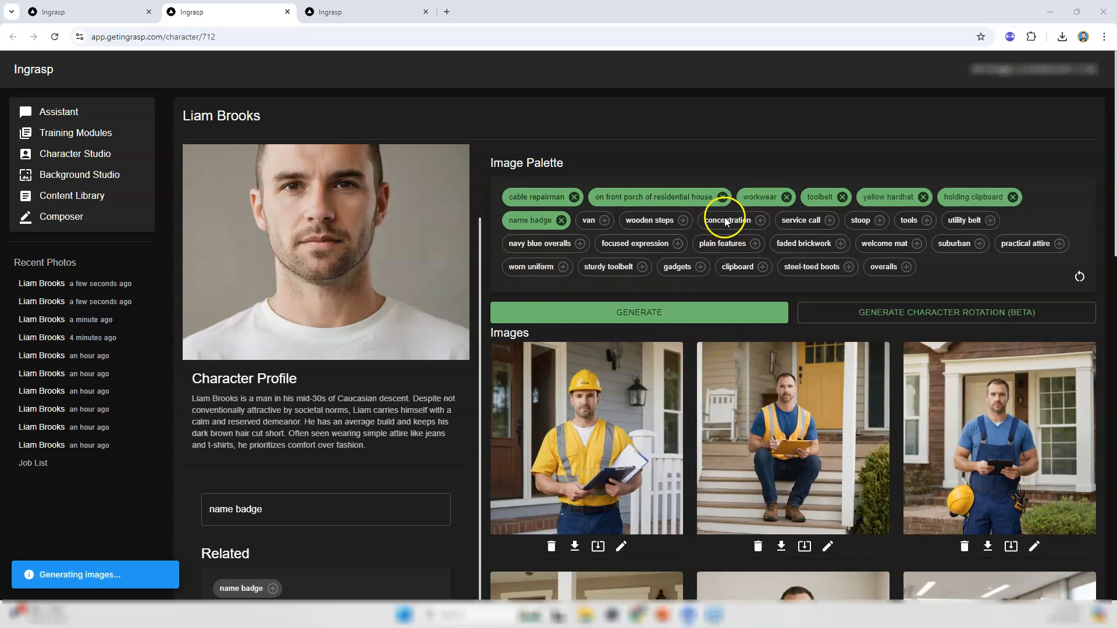
# Remove the "workwear" keyword from the image palette and add "short sleeve uniform shirt" instead
pyautogui.click(786, 197)
pyautogui.moveTo(281, 516); pyautogui.dragTo(208, 514)
pyautogui.write('sho')
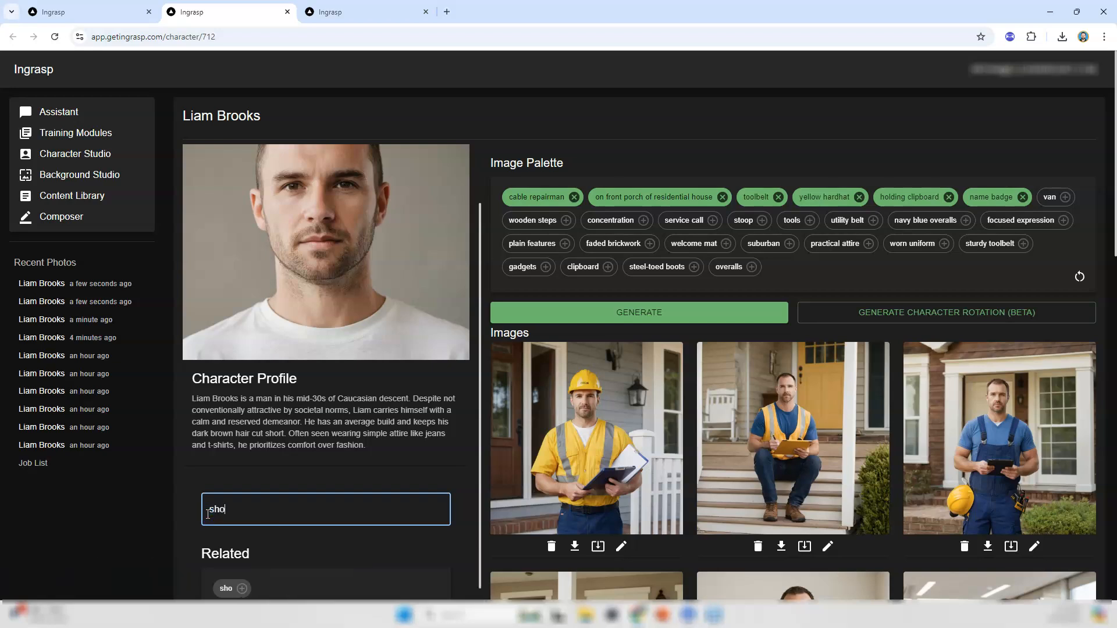
pyautogui.write('rt sleev')
pyautogui.press('BackSpace')
pyautogui.write('eve uniform shirt')
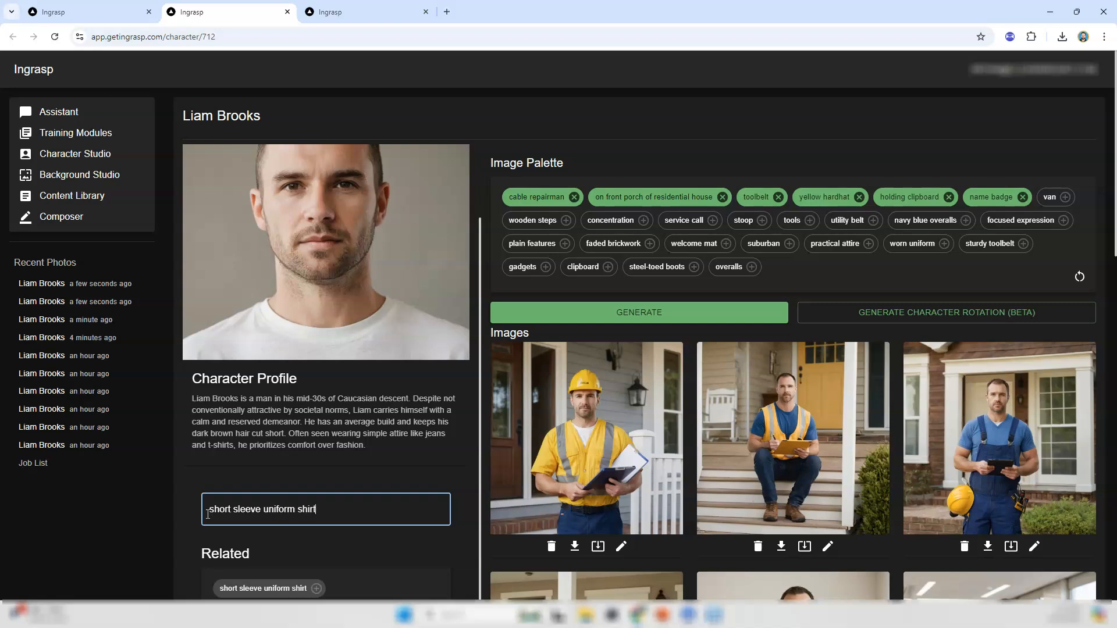
pyautogui.click(323, 577)
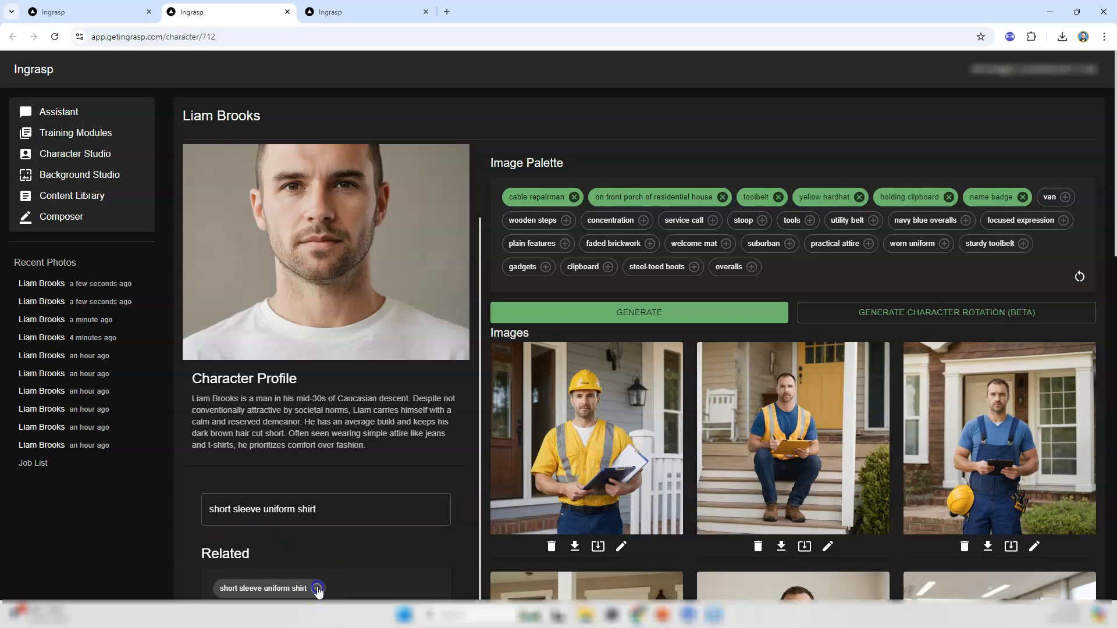
# Replace the filter text with "jeans" and add that keyword to the image palette
pyautogui.moveTo(319, 511); pyautogui.dragTo(163, 519)
pyautogui.press('BackSpace')
pyautogui.write('jeans')
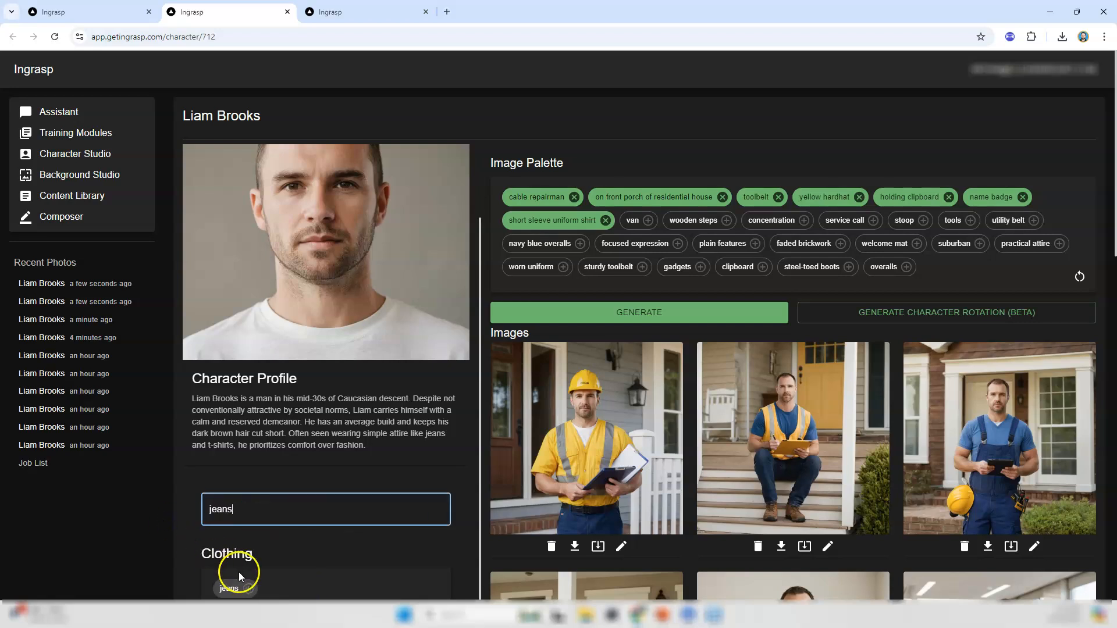
pyautogui.click(249, 588)
# Add the keyword "black work boots" to the image palette and generate a new set of images
pyautogui.moveTo(261, 516); pyautogui.dragTo(165, 519)
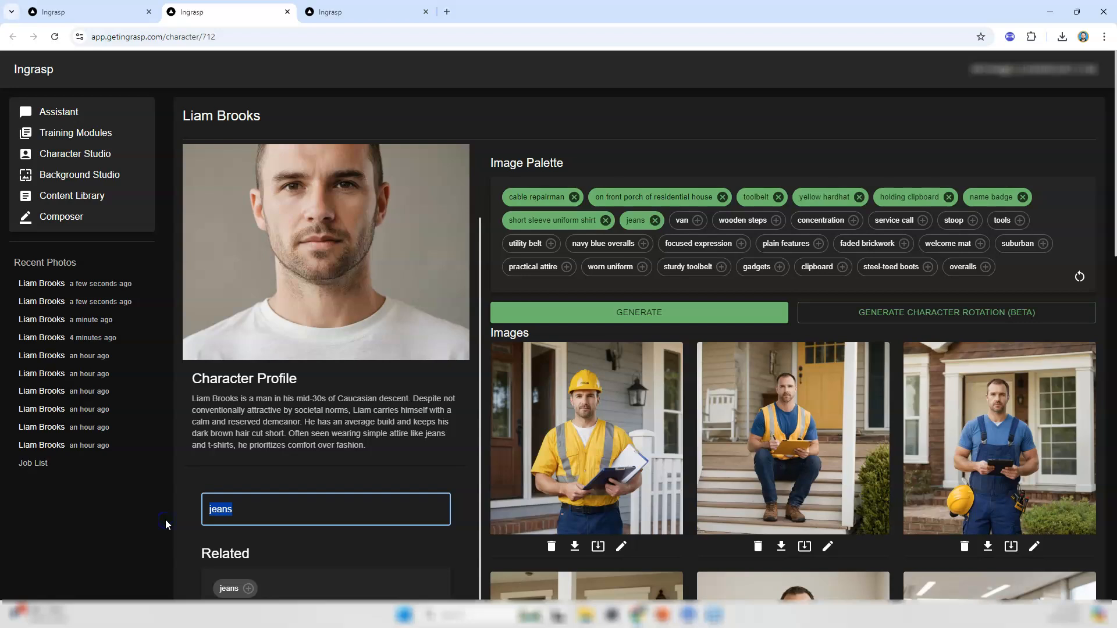
pyautogui.write('black ')
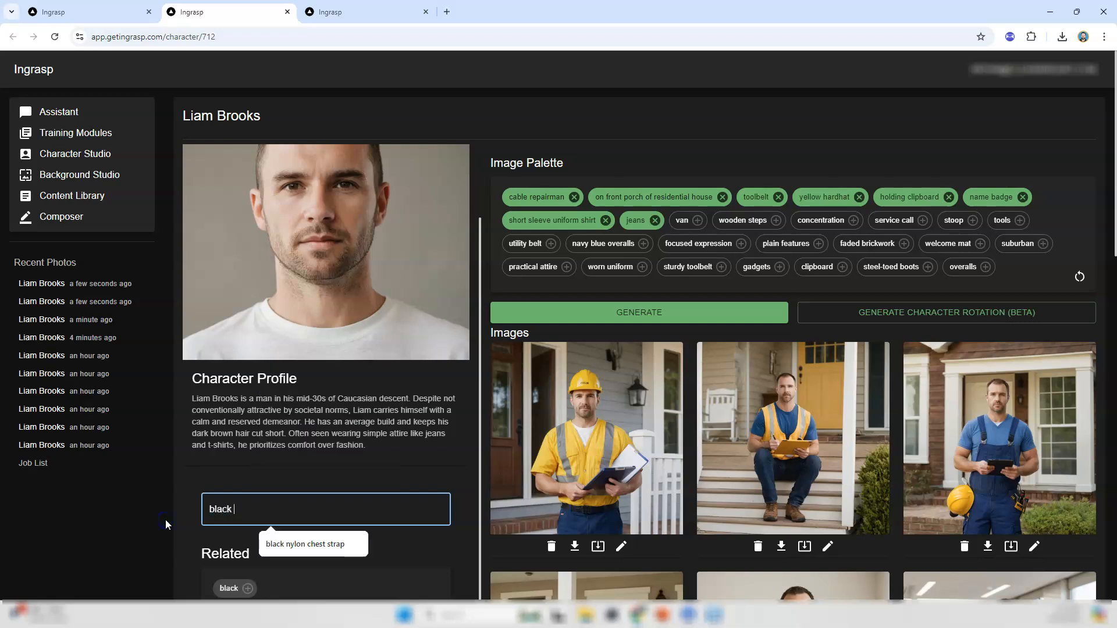
pyautogui.write('work boots')
pyautogui.click(267, 589)
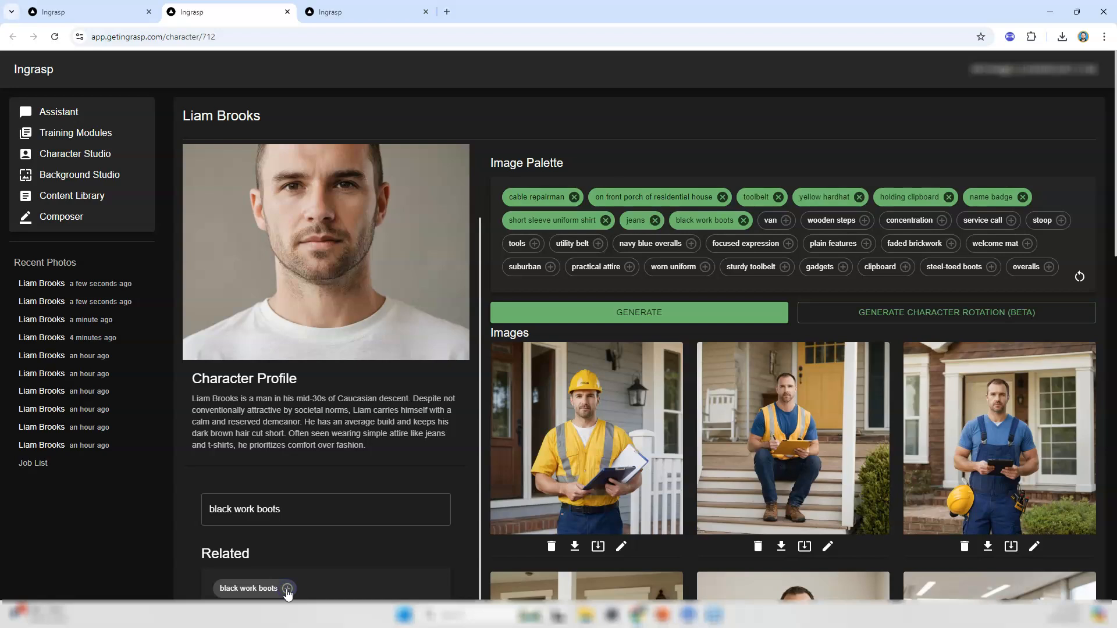
pyautogui.click(360, 449)
pyautogui.click(593, 310)
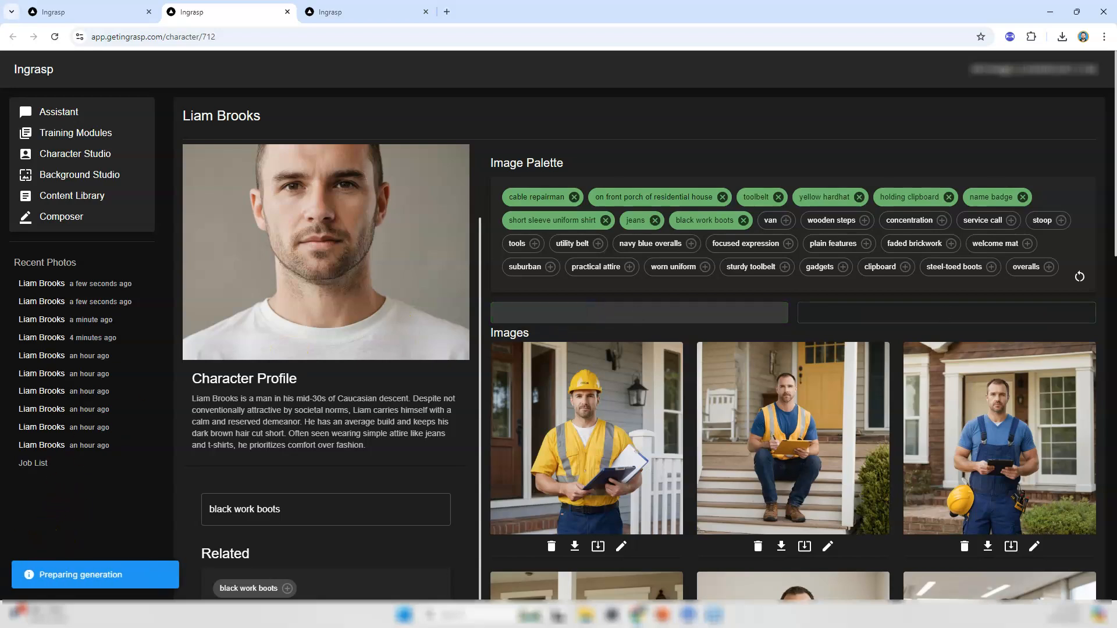
# In the third Ingrasp tab, open the image with crossed arms and yellow suspenders in Smart Edit and mask both straps
pyautogui.hotkey('ctrl', 'Tab')
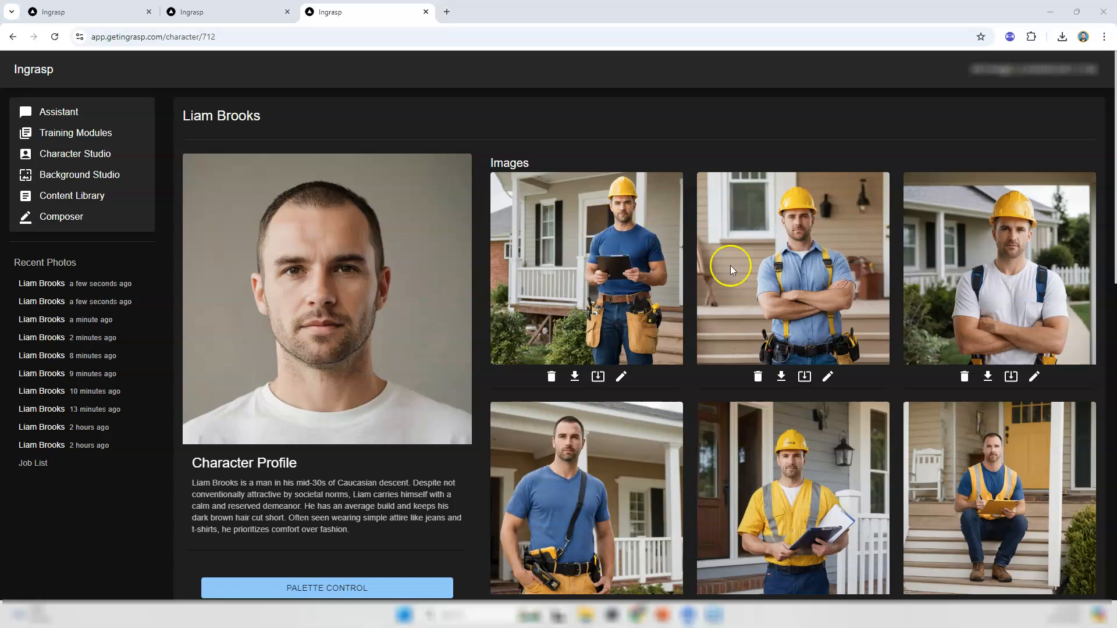
pyautogui.click(826, 379)
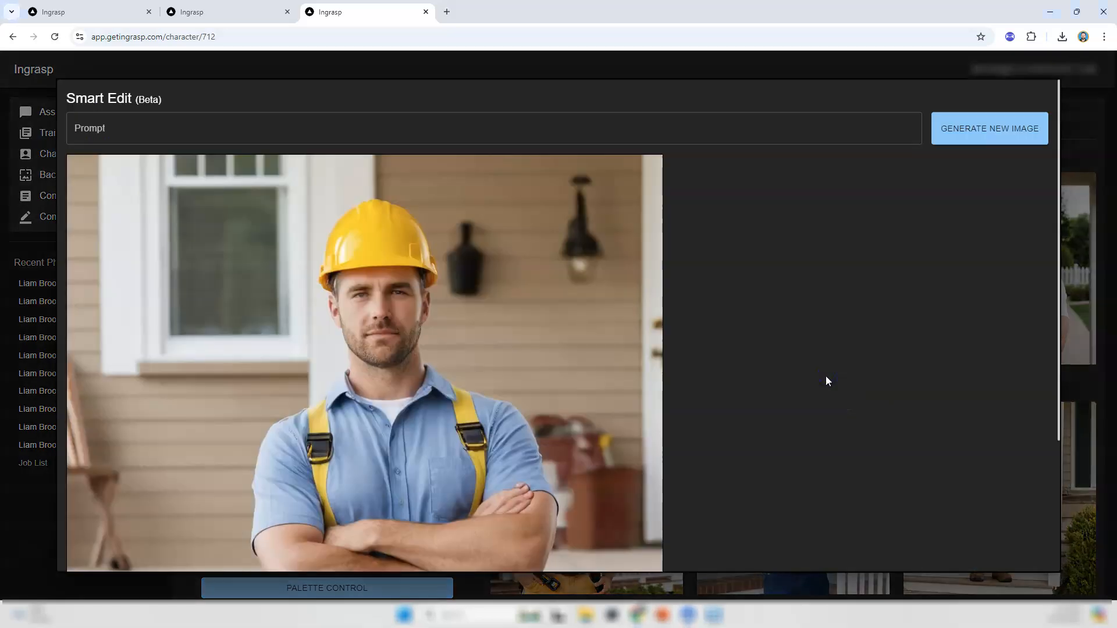
pyautogui.scroll(-1, 380, 287)
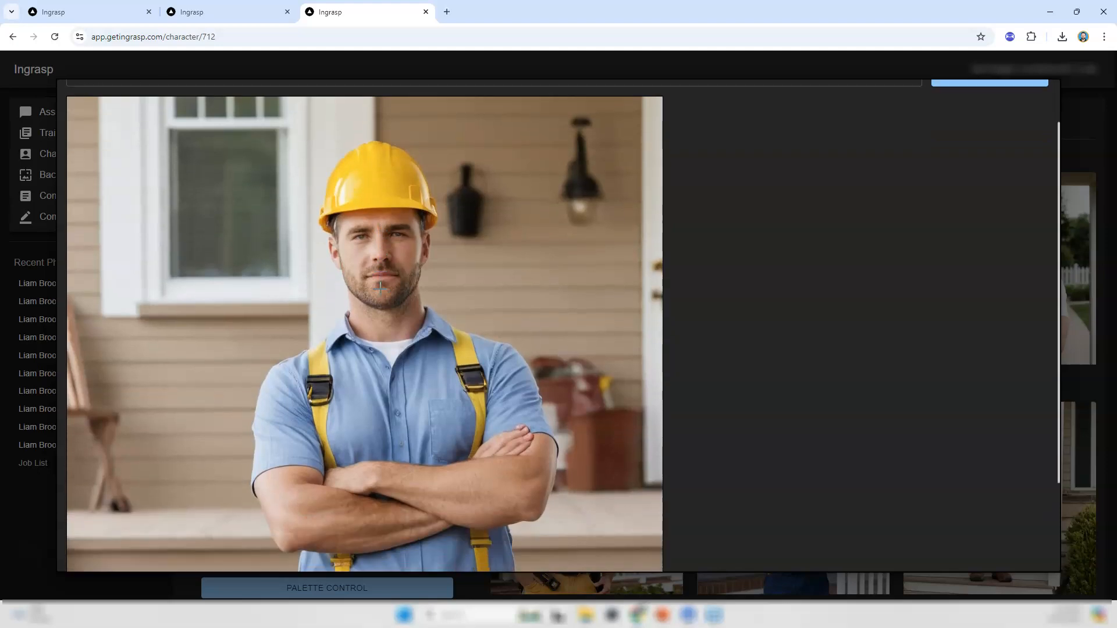
pyautogui.scroll(-2, 380, 288)
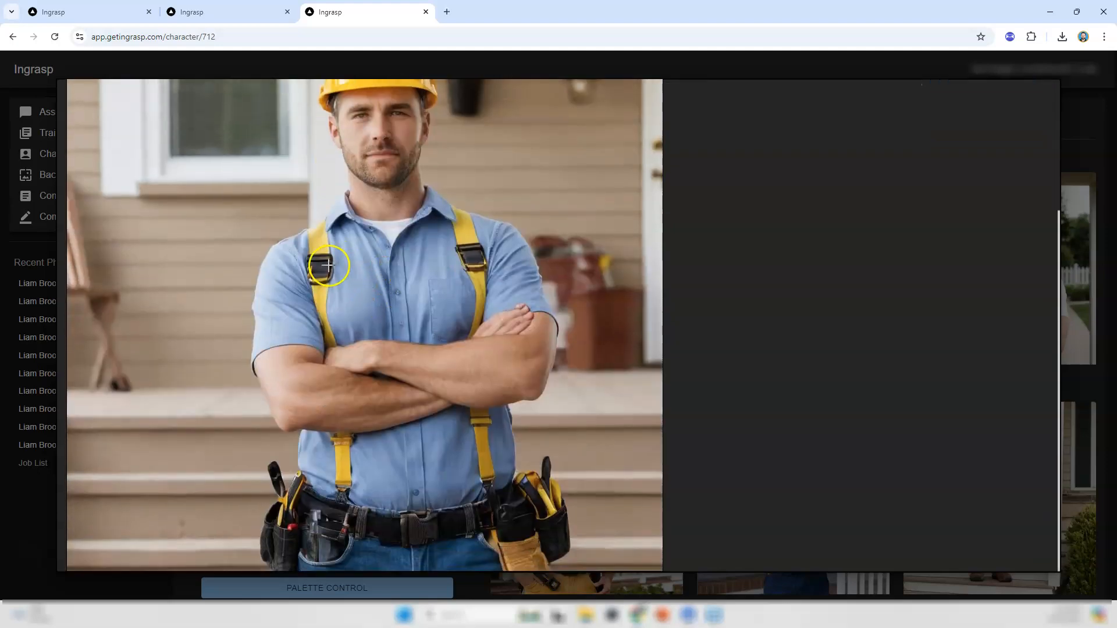
pyautogui.scroll(1, 368, 279)
pyautogui.scroll(-1, 419, 356)
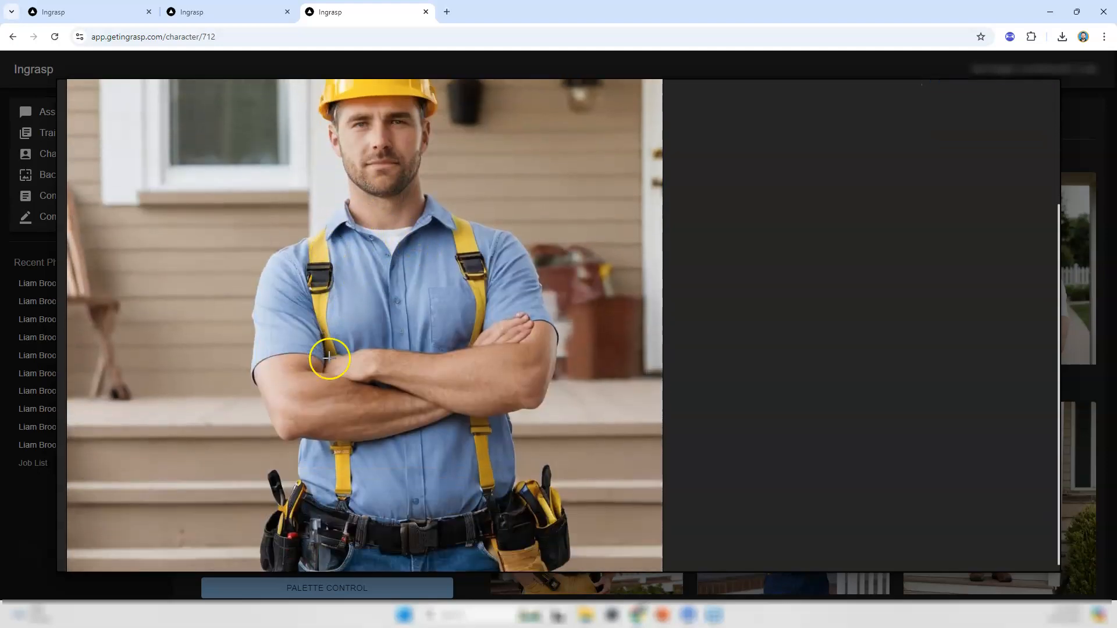
pyautogui.moveTo(313, 230); pyautogui.dragTo(325, 343)
pyautogui.moveTo(324, 254); pyautogui.dragTo(331, 331)
pyautogui.moveTo(341, 435)
pyautogui.mouseDown()
pyautogui.moveTo(344, 491)
pyautogui.moveTo(336, 449)
pyautogui.mouseUp()
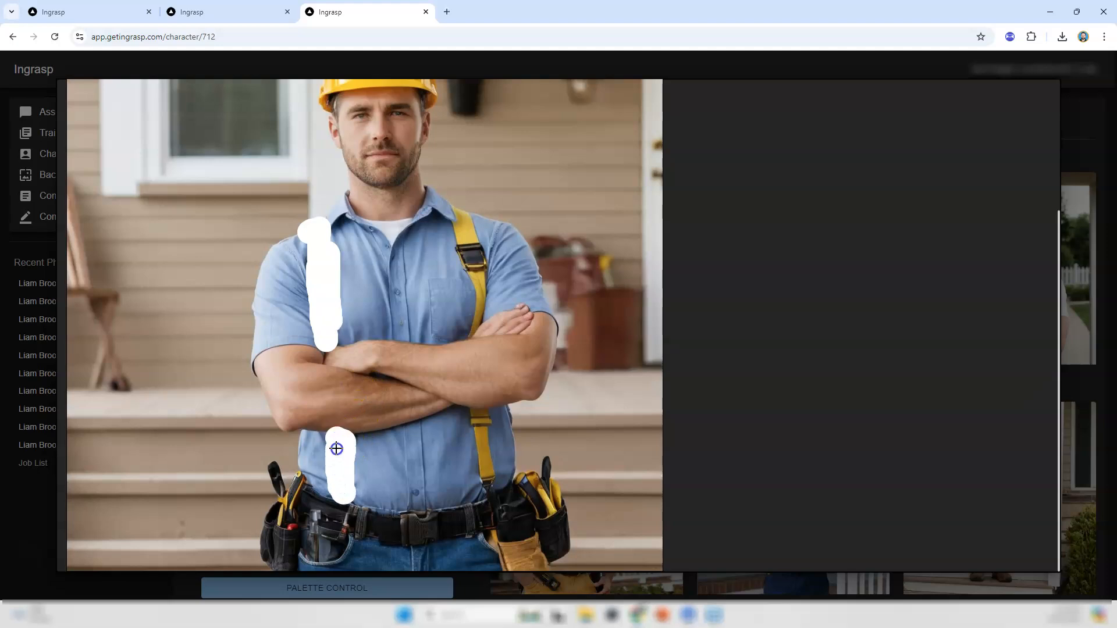
pyautogui.moveTo(454, 210)
pyautogui.mouseDown()
pyautogui.moveTo(469, 267)
pyautogui.moveTo(474, 250)
pyautogui.moveTo(471, 324)
pyautogui.mouseUp()
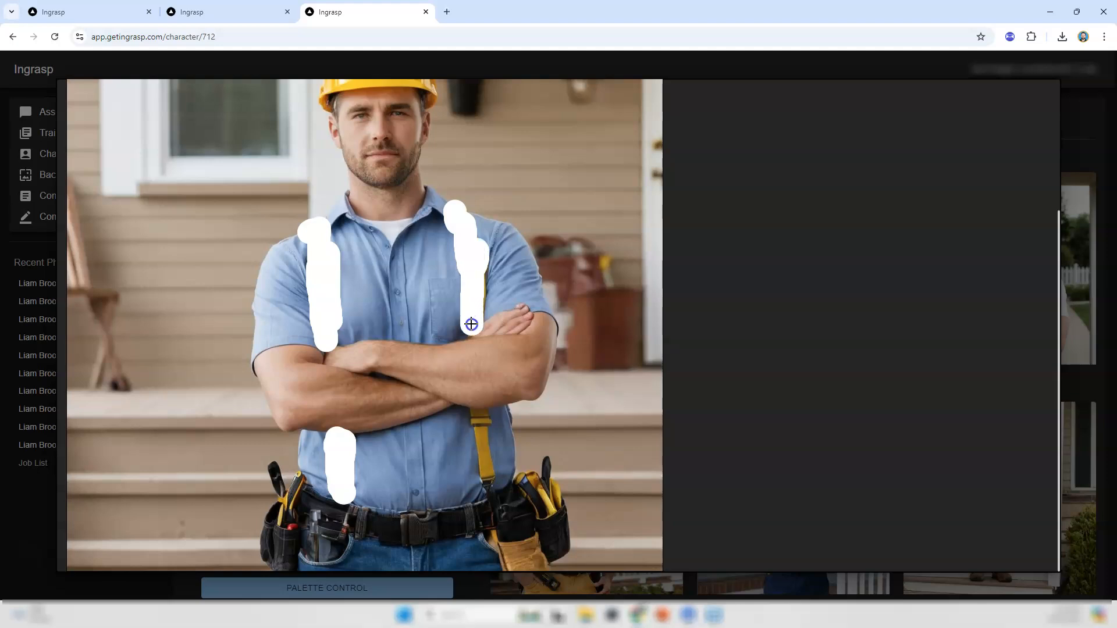
pyautogui.moveTo(469, 407)
pyautogui.mouseDown()
pyautogui.moveTo(486, 473)
pyautogui.moveTo(484, 420)
pyautogui.mouseUp()
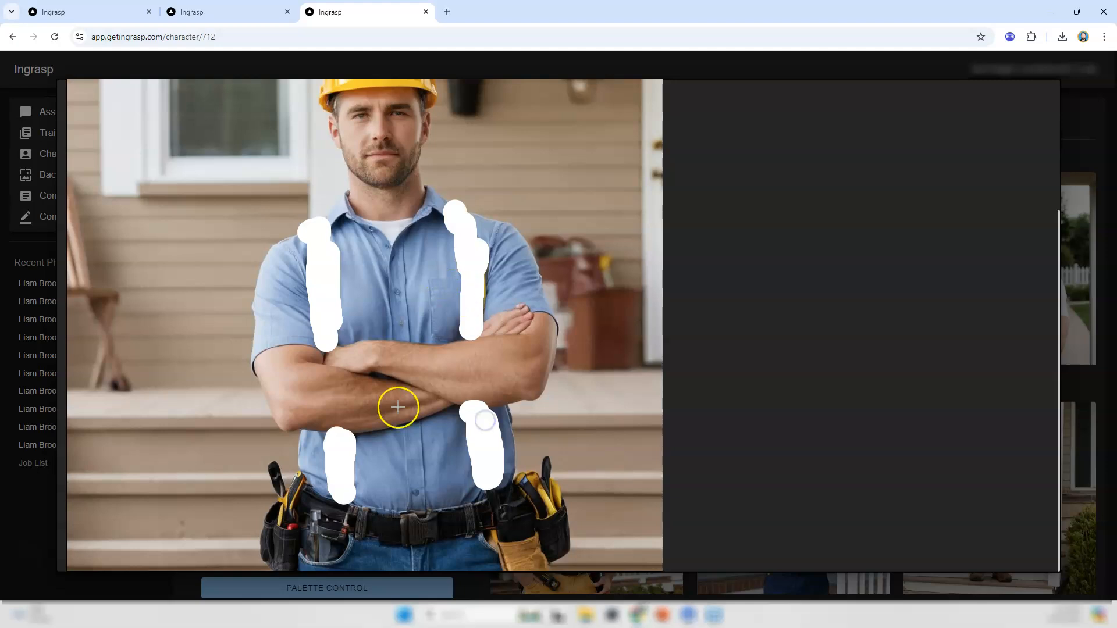
# Enter "light blue shirt" as the Smart Edit prompt for the masked straps
pyautogui.scroll(3, 451, 417)
pyautogui.click(207, 127)
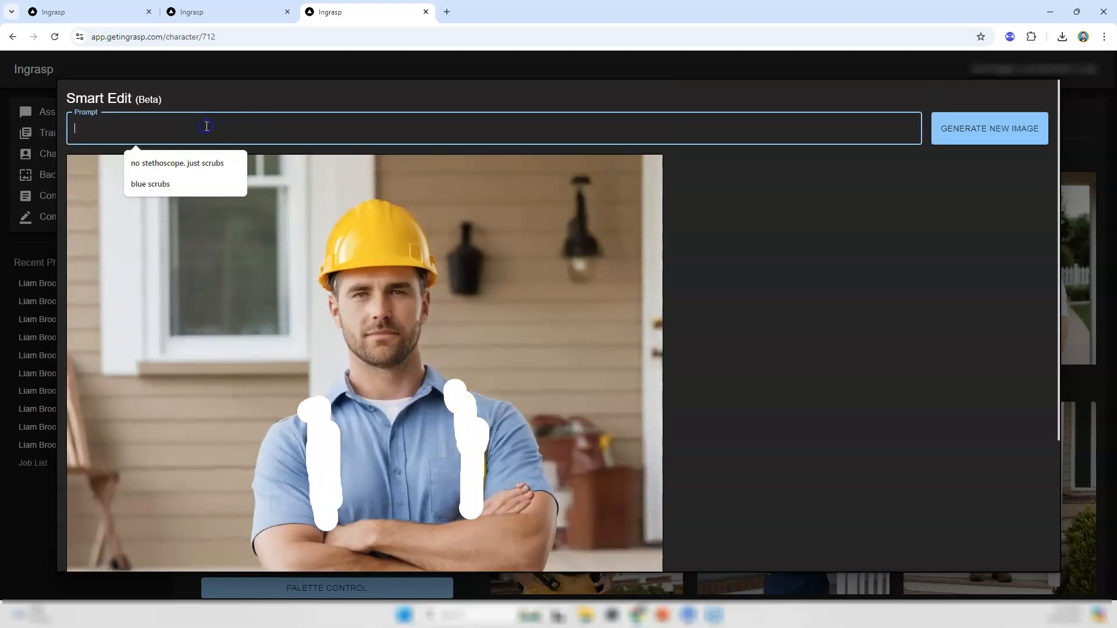
pyautogui.write('light ')
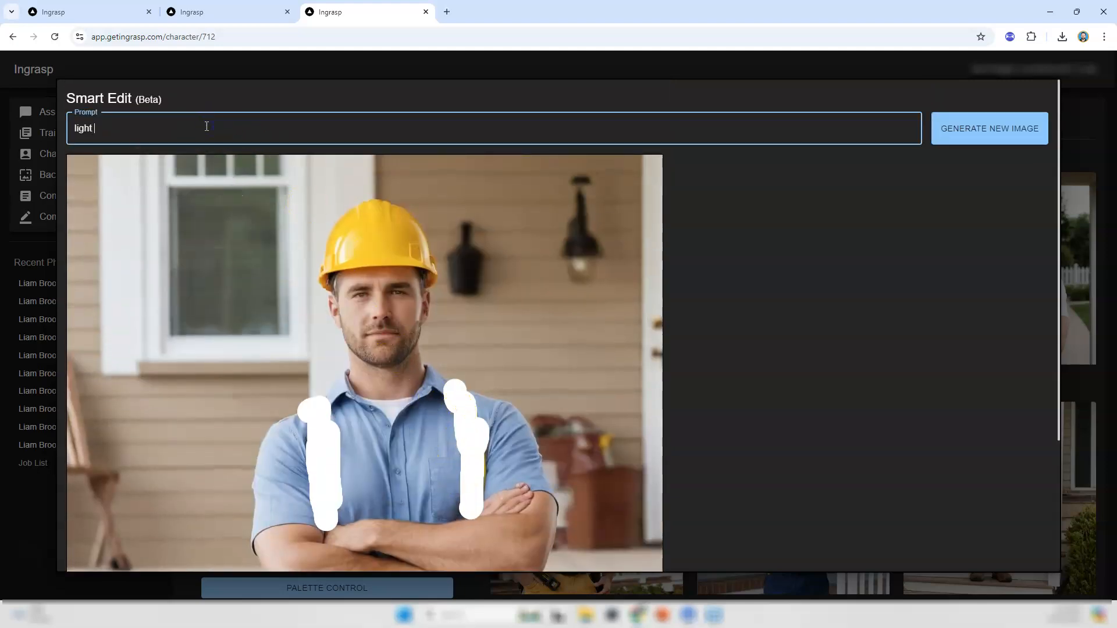
pyautogui.write('blue shirt')
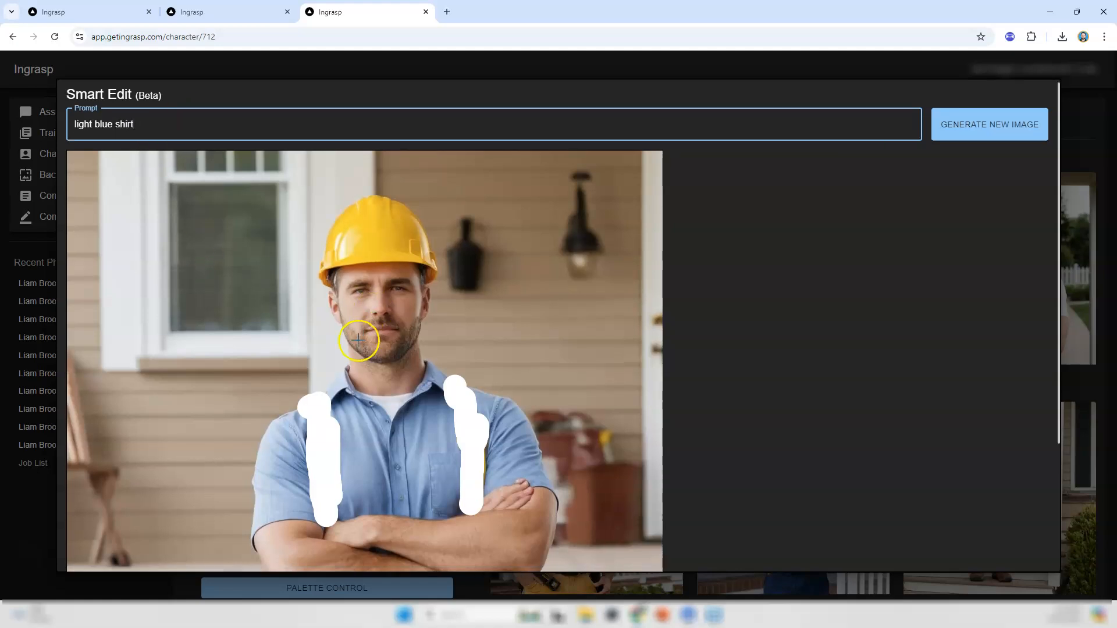
# Extend the mask over the leftover edges of the strap beside the shirt pocket and generate the new image
pyautogui.scroll(-3, 358, 340)
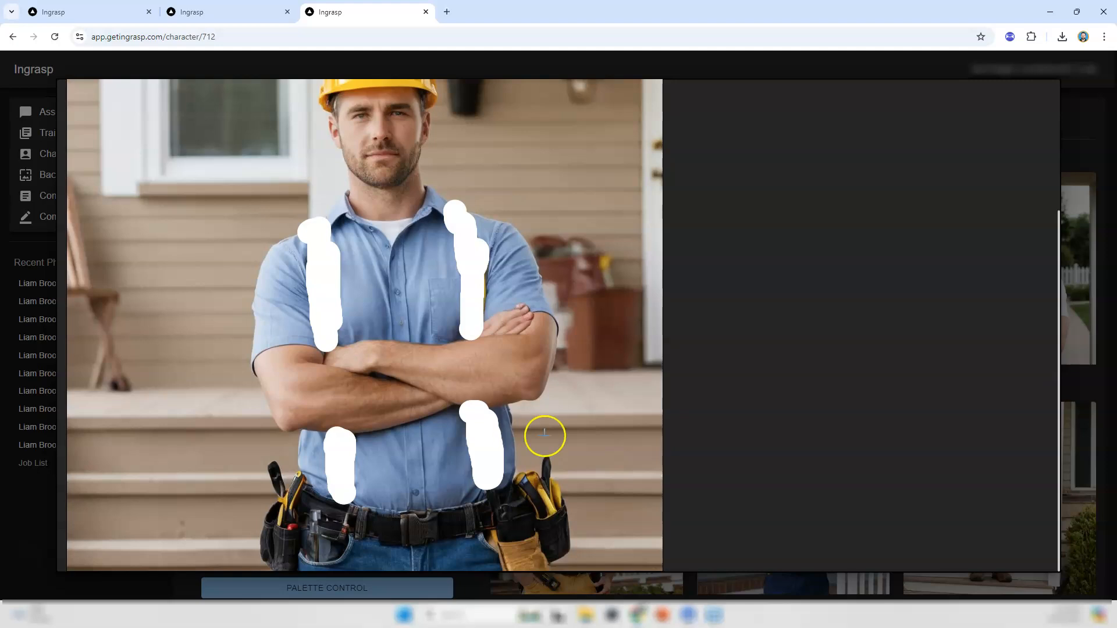
pyautogui.moveTo(485, 483); pyautogui.dragTo(484, 487)
pyautogui.moveTo(451, 306)
pyautogui.mouseDown()
pyautogui.moveTo(486, 267)
pyautogui.moveTo(483, 286)
pyautogui.mouseUp()
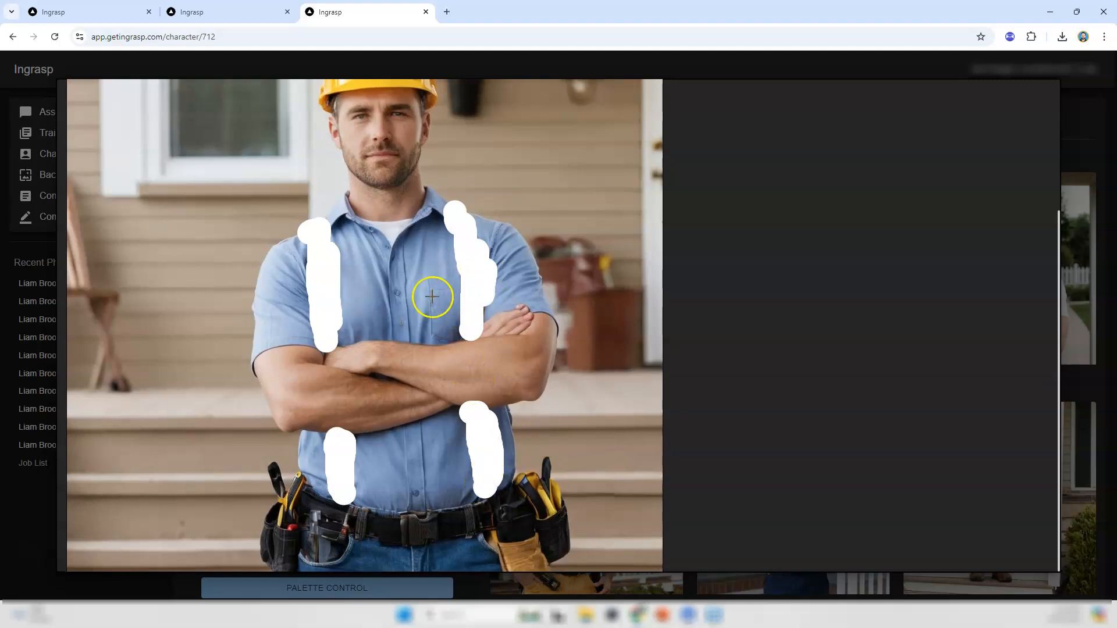
pyautogui.scroll(3, 436, 287)
pyautogui.click(987, 132)
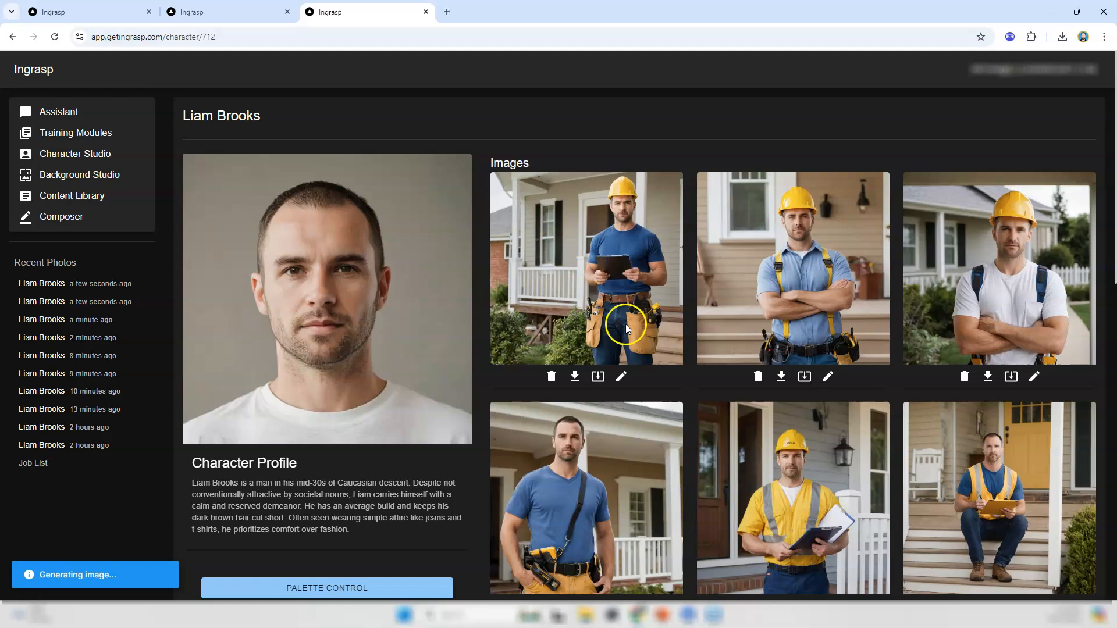
# Open the image of the man in a blue t-shirt holding a clipboard in Smart Edit and mask the shirt's neckline
pyautogui.click(621, 377)
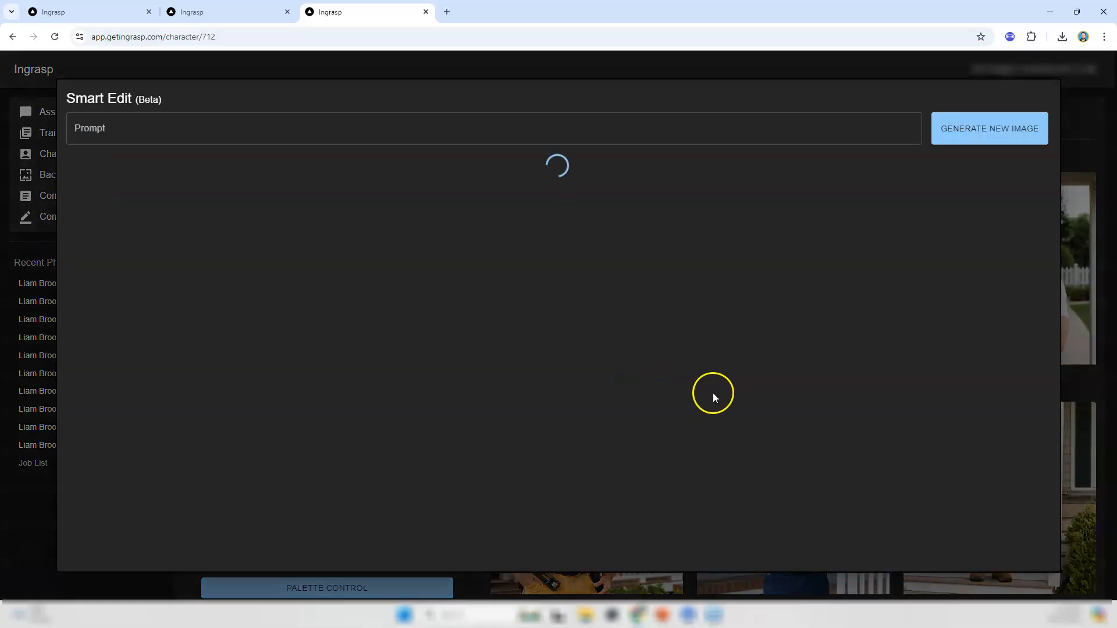
pyautogui.scroll(-2, 409, 280)
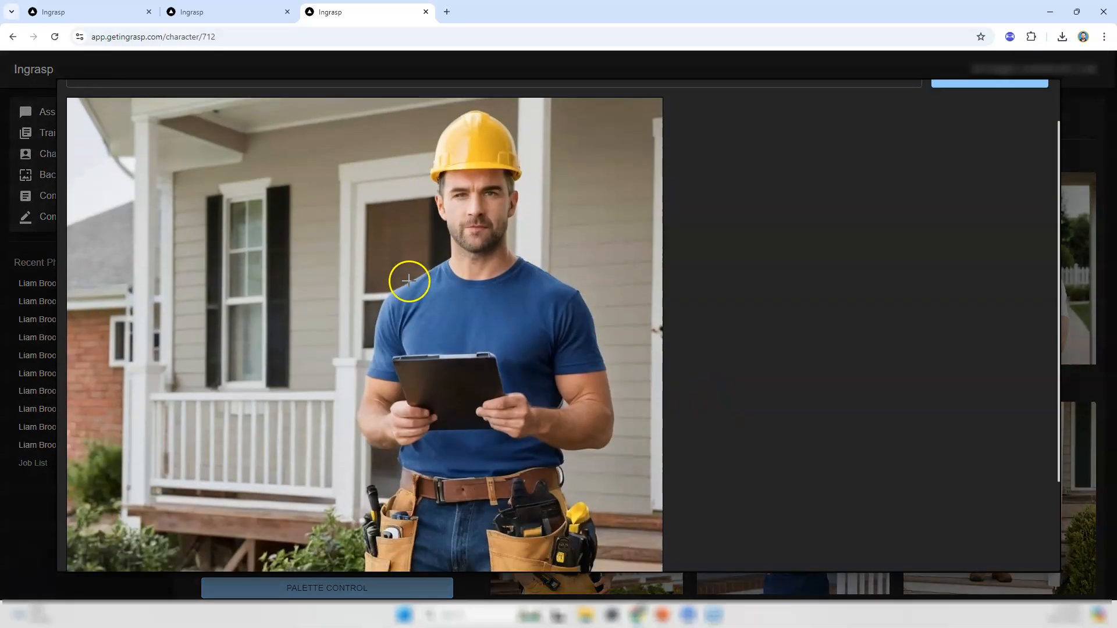
pyautogui.scroll(-2, 410, 281)
pyautogui.scroll(2, 463, 302)
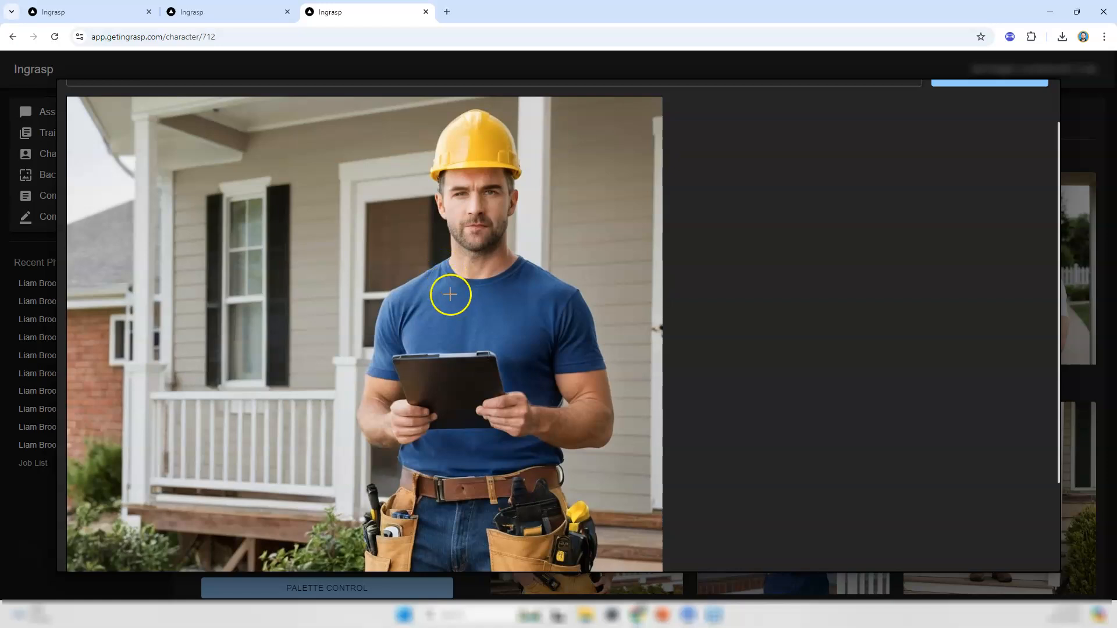
pyautogui.moveTo(441, 260)
pyautogui.mouseDown()
pyautogui.moveTo(478, 282)
pyautogui.moveTo(514, 256)
pyautogui.mouseUp()
pyautogui.moveTo(473, 295); pyautogui.dragTo(470, 303)
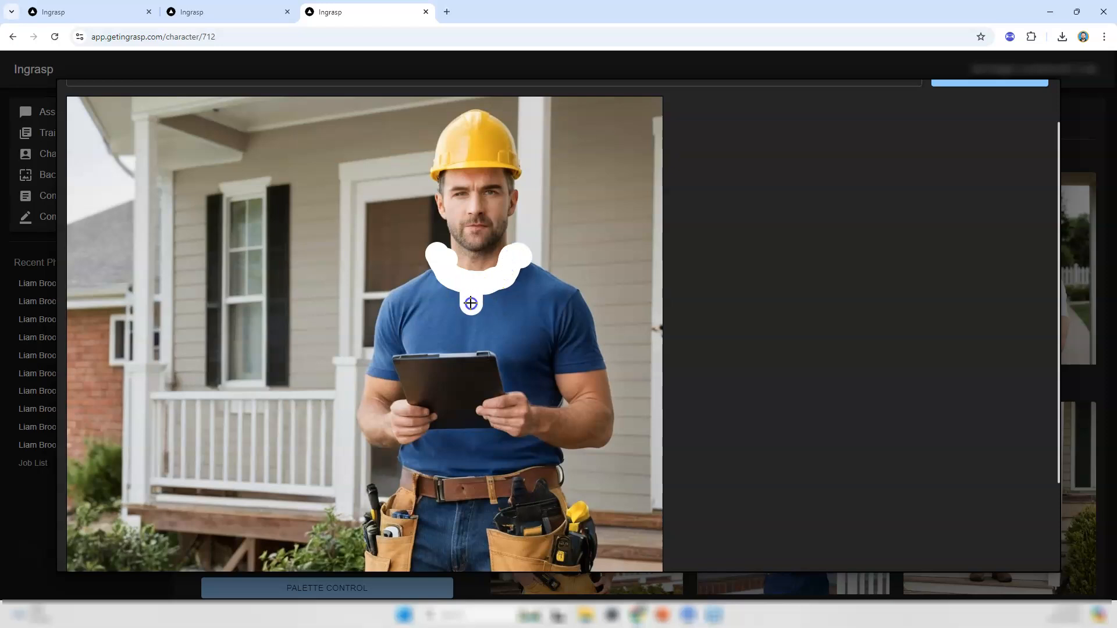
pyautogui.scroll(1, 480, 319)
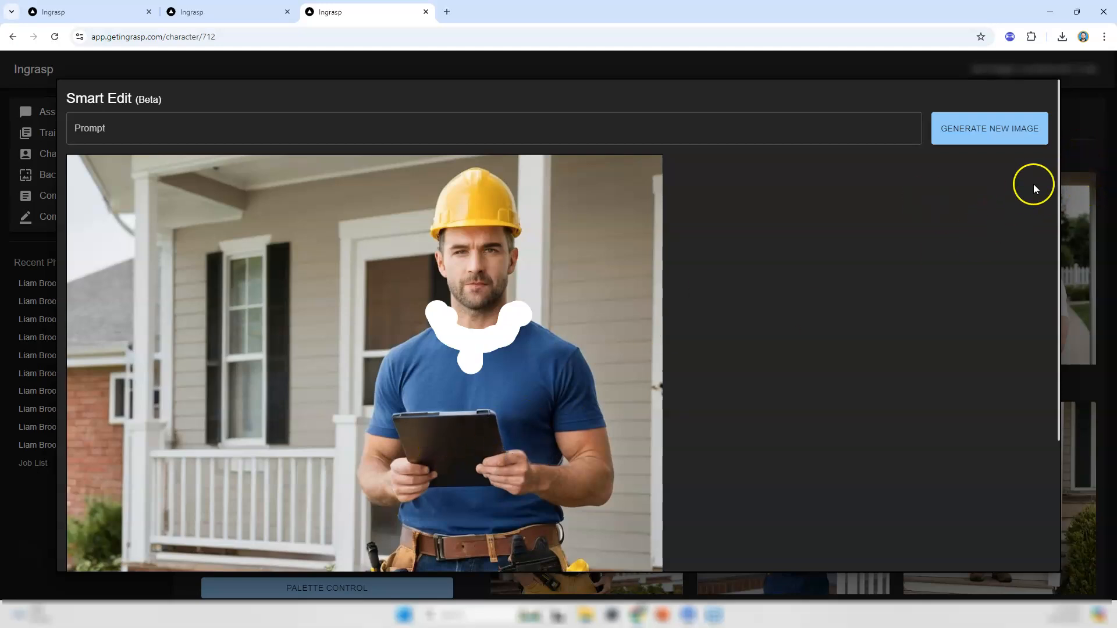
# Close Smart Edit without generating from the neckline mask and return to the second Ingrasp tab
pyautogui.click(1083, 152)
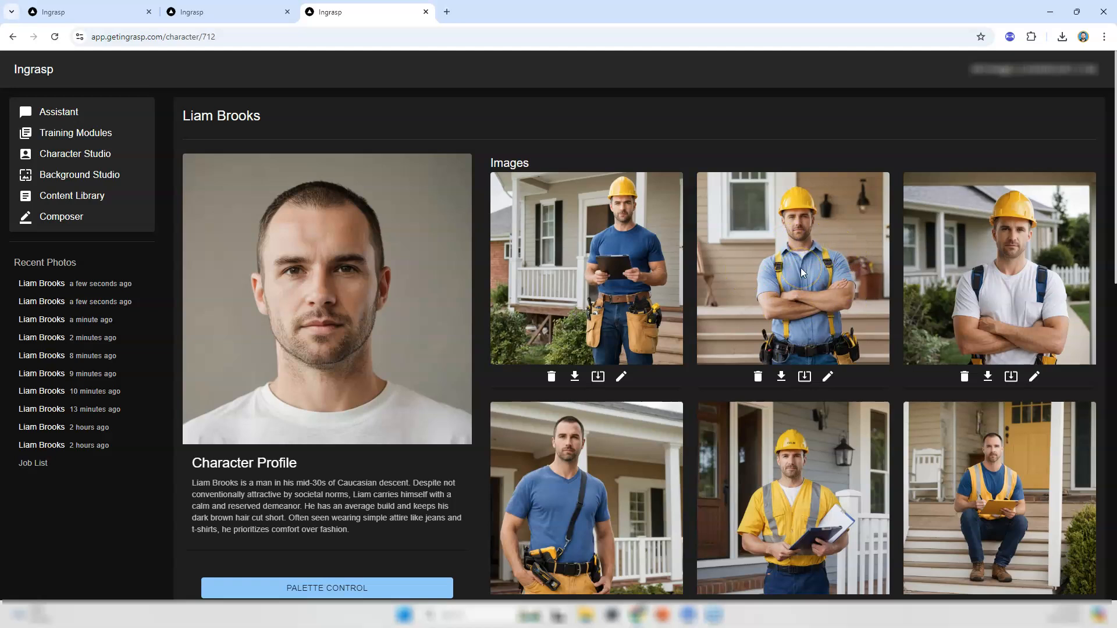
pyautogui.hotkey('ctrl', 'shift', 'Tab')
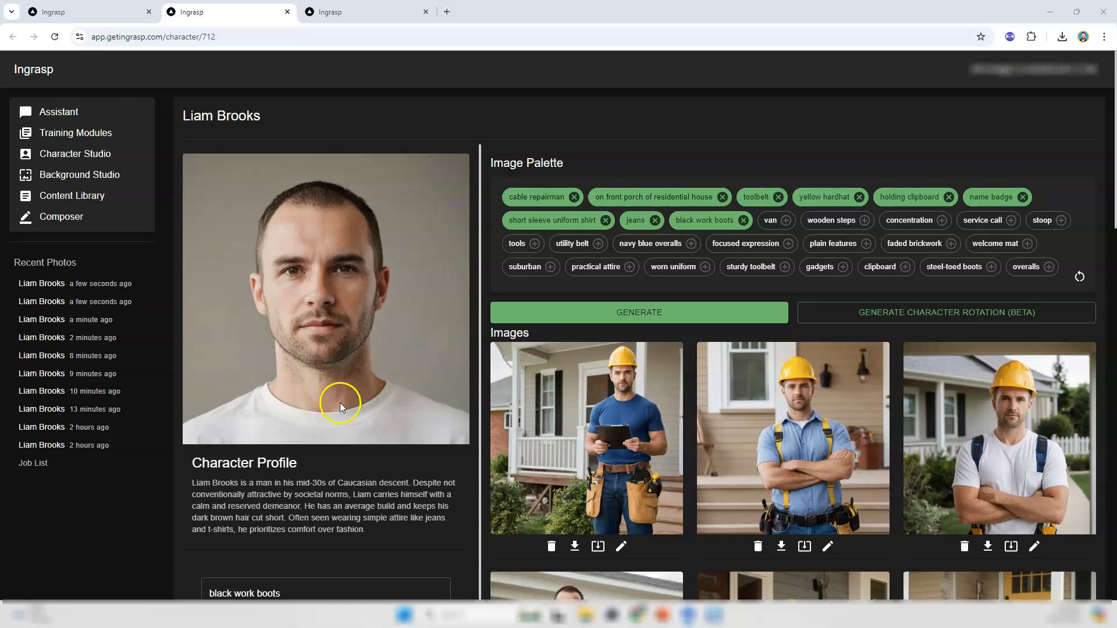
# Replace "black work boots" in the palette search field with "short sleeve collared, button down uniform shirt"
pyautogui.scroll(-1, 340, 403)
pyautogui.moveTo(313, 533); pyautogui.dragTo(170, 536)
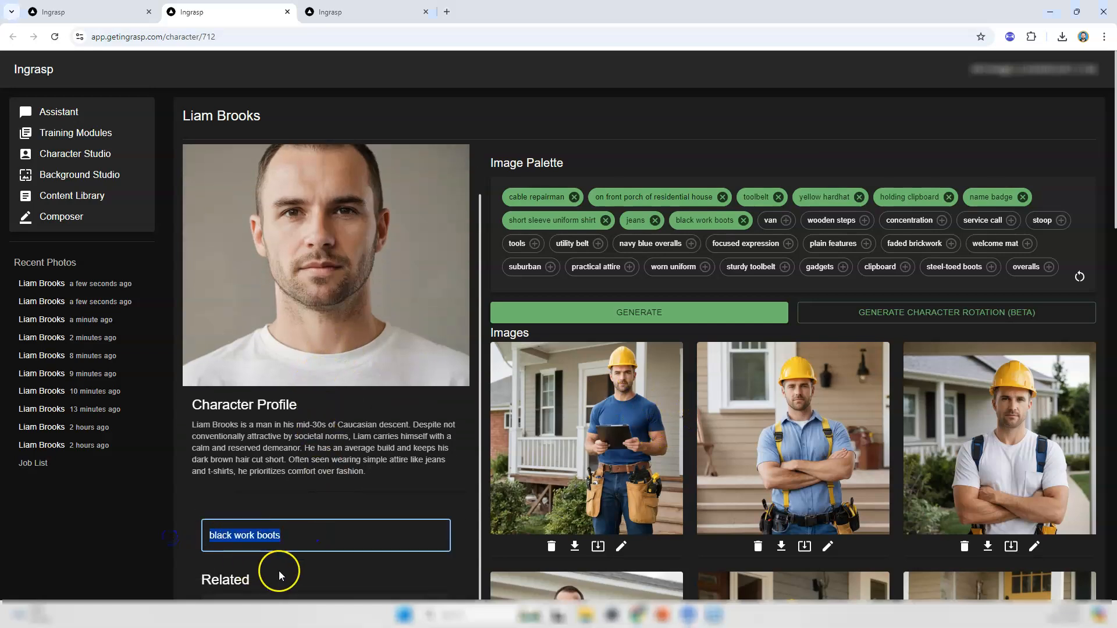
pyautogui.write('shor')
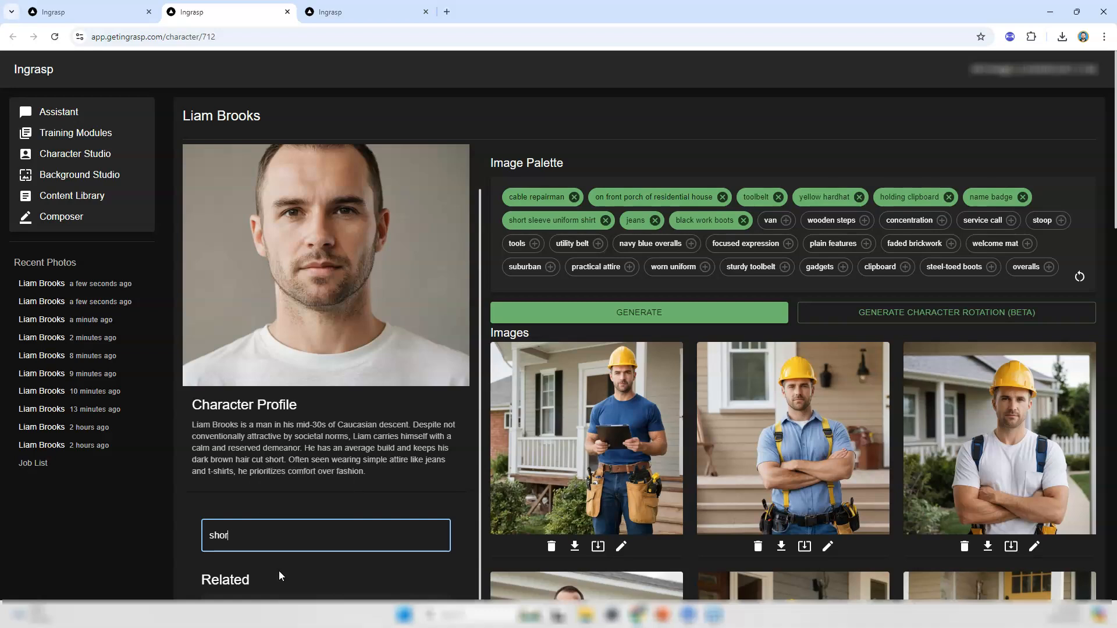
pyautogui.write('t sleeve collared uniform shi')
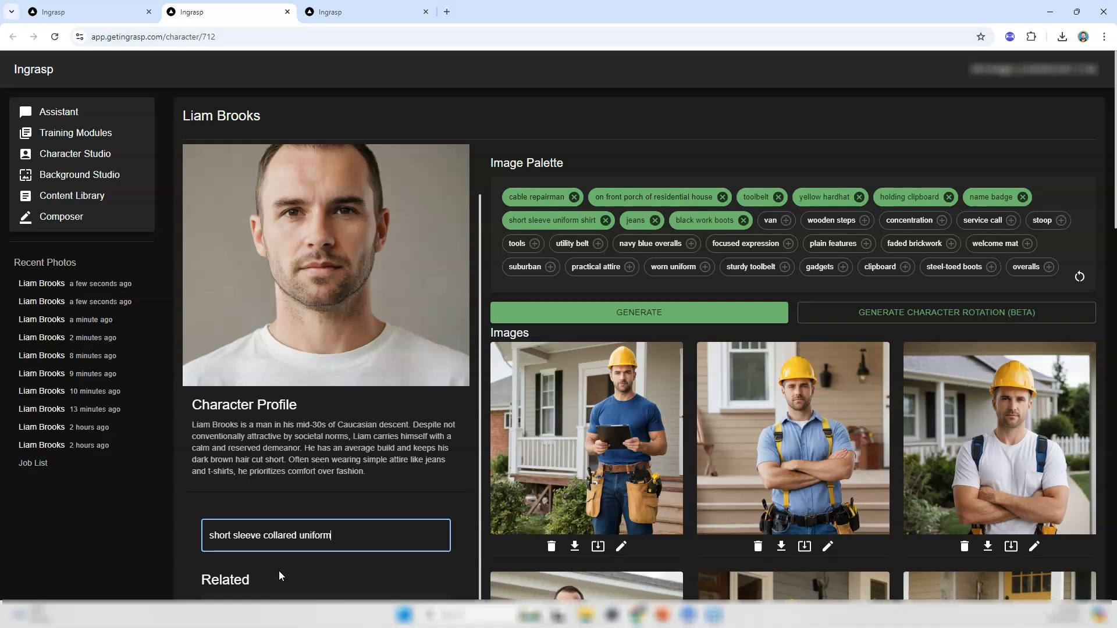
pyautogui.press('BackSpace')
pyautogui.press('BackSpace')
pyautogui.press('BackSpace')
pyautogui.press('BackSpace')
pyautogui.press('BackSpace')
pyautogui.press('BackSpace')
pyautogui.press('BackSpace')
pyautogui.press('BackSpace')
pyautogui.press('BackSpace')
pyautogui.press('BackSpace')
pyautogui.press('BackSpace')
pyautogui.write(', button down uniform shirt')
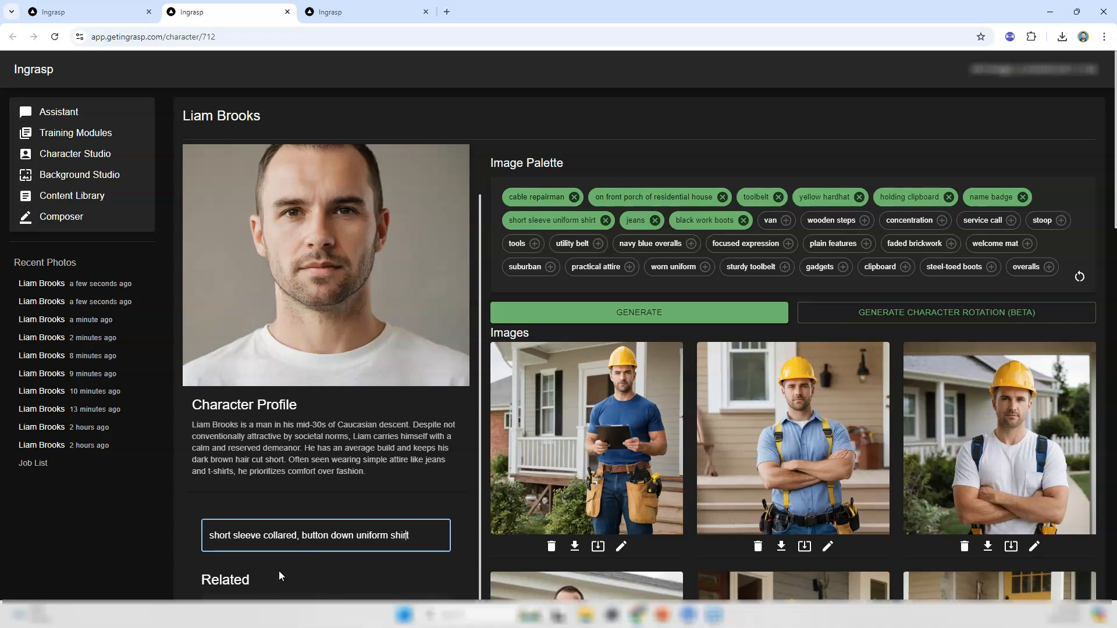
# Insert "blue" before "uniform shirt" in the search term and add the related term to the image palette
pyautogui.hotkey('ctrl', 'Left')
pyautogui.hotkey('ctrl', 'Left')
pyautogui.write('blue')
pyautogui.scroll(-2, 309, 494)
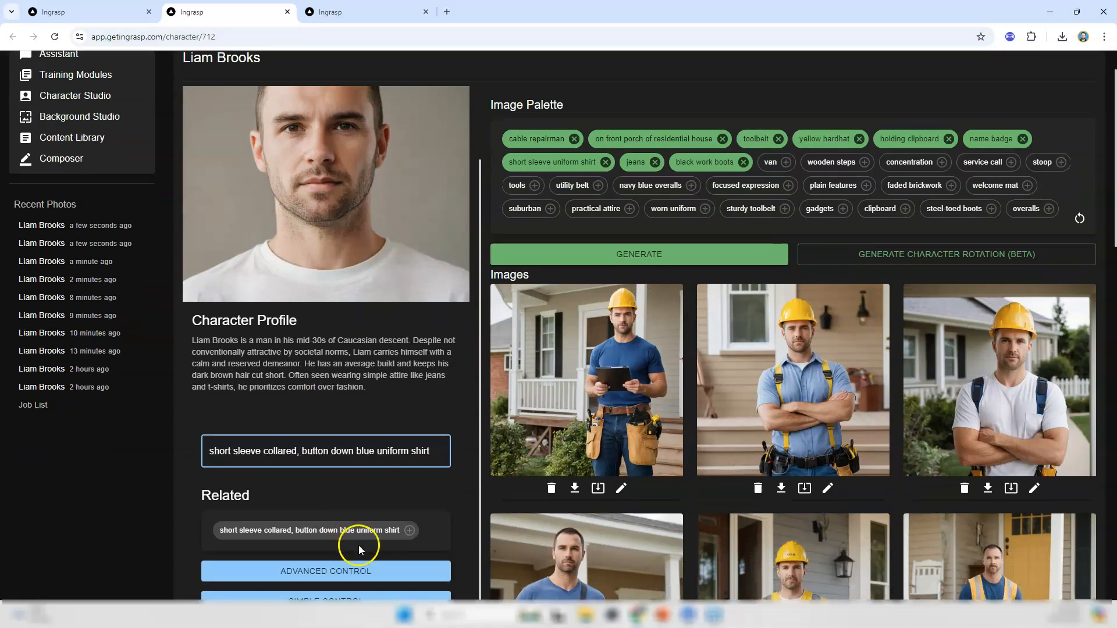
pyautogui.click(409, 531)
# Remove "short sleeve uniform shirt" from the image palette and generate new images
pyautogui.scroll(2, 633, 301)
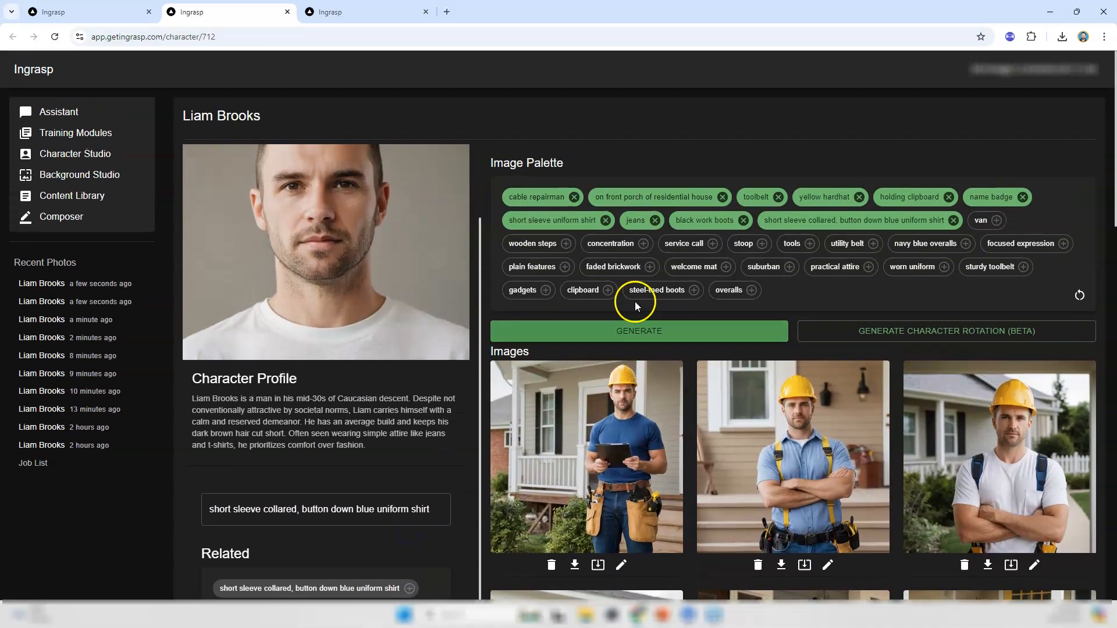
pyautogui.moveTo(801, 213); pyautogui.dragTo(606, 220)
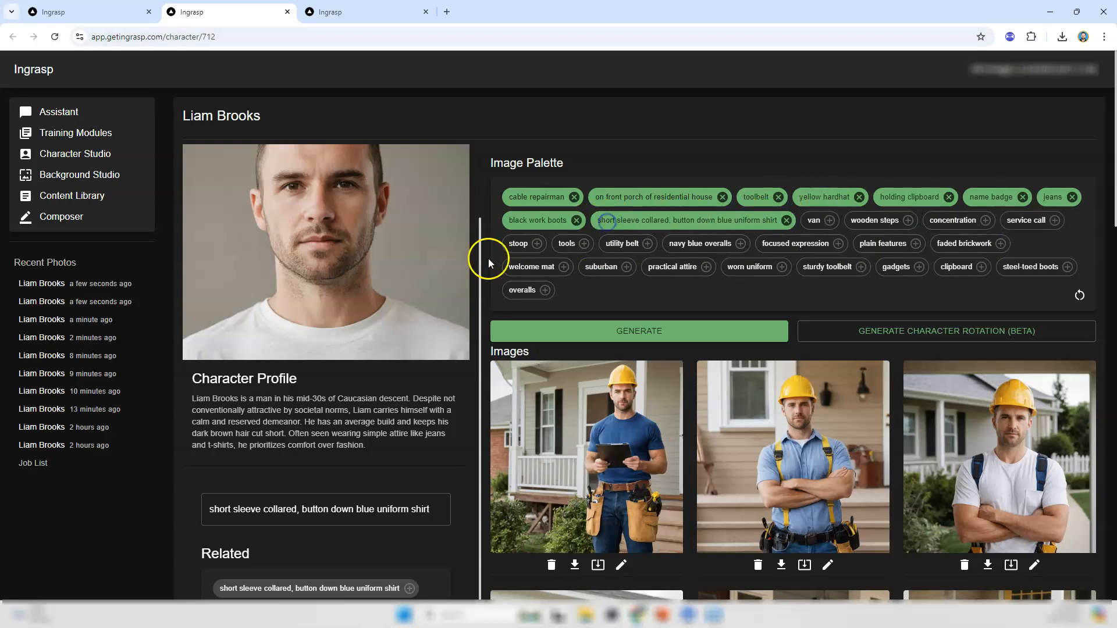
pyautogui.click(637, 330)
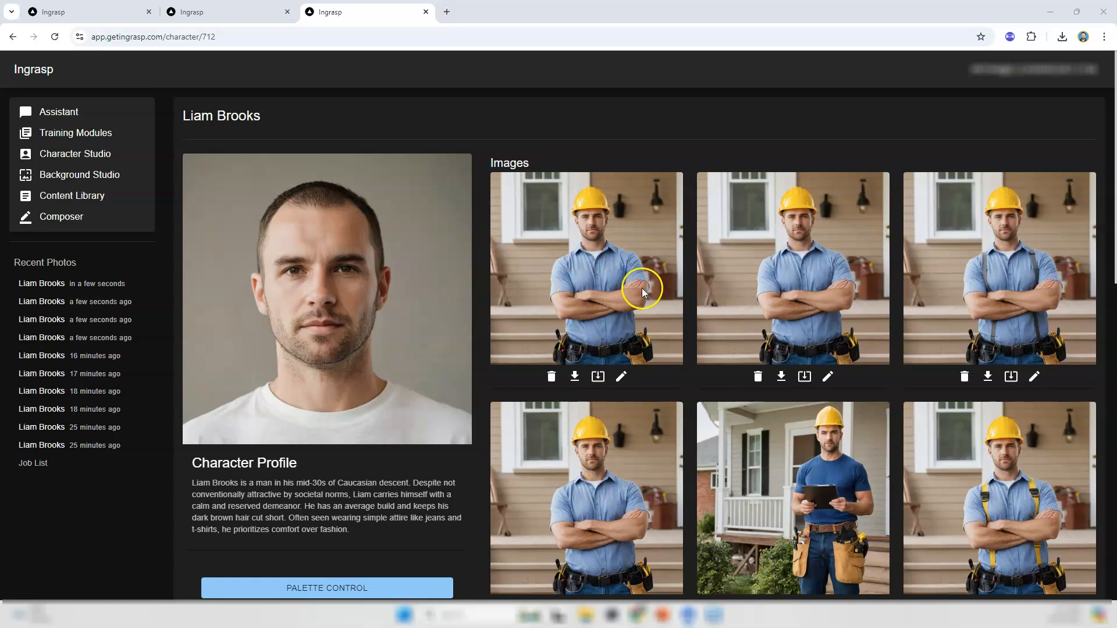
# In the third Ingrasp tab, open the first crossed-arms image in Smart Edit and mask a small badge-sized area on the chest opposite the shirt pocket
pyautogui.click(622, 377)
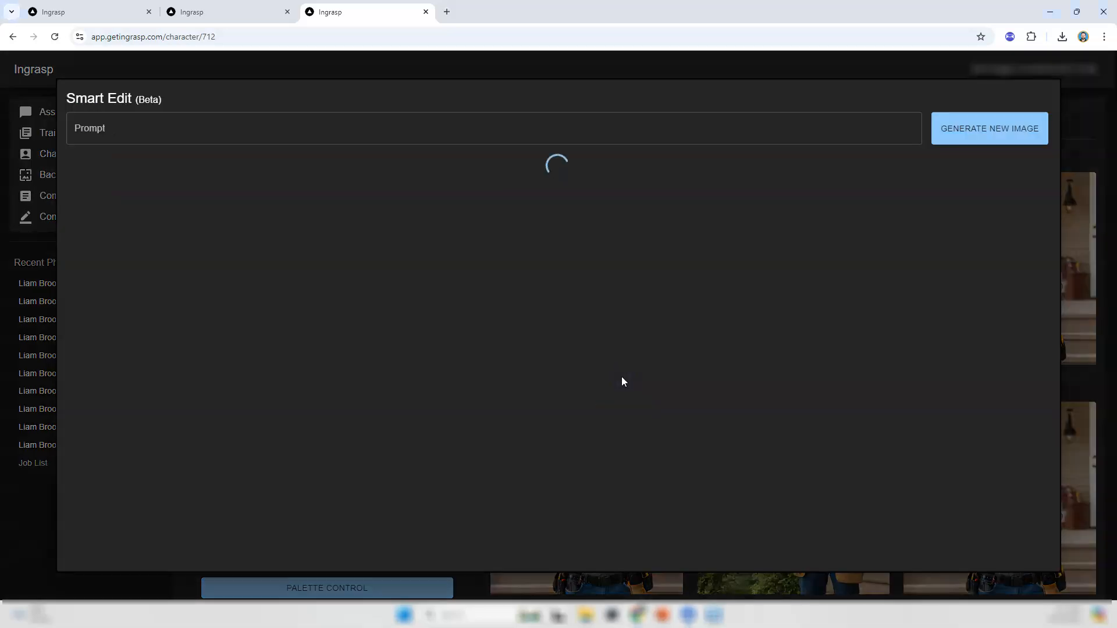
pyautogui.scroll(-1, 361, 366)
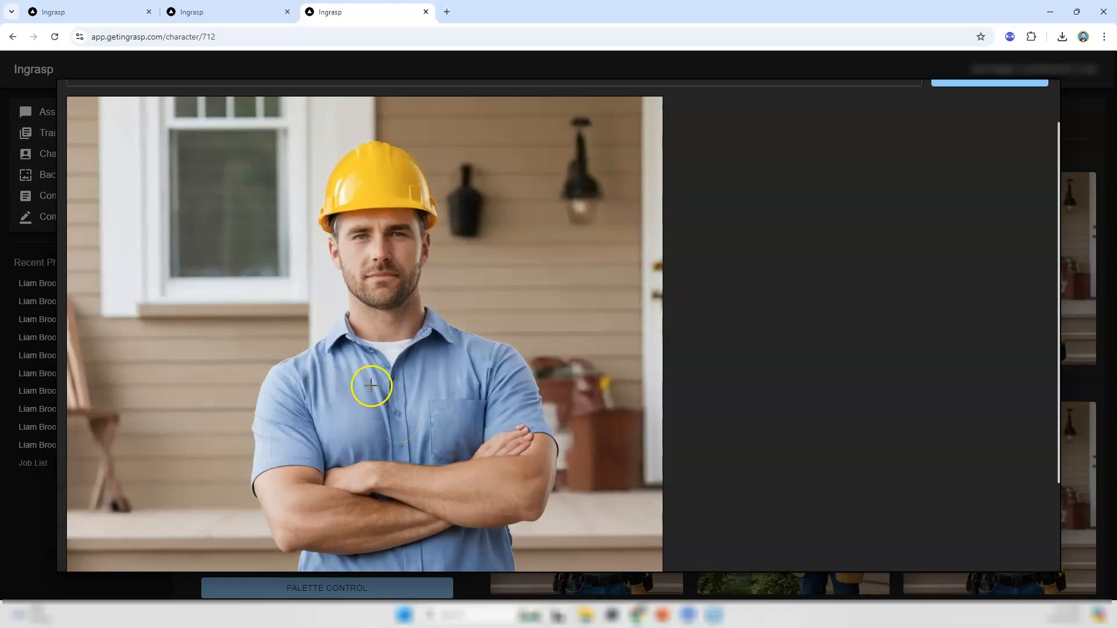
pyautogui.scroll(-1, 371, 386)
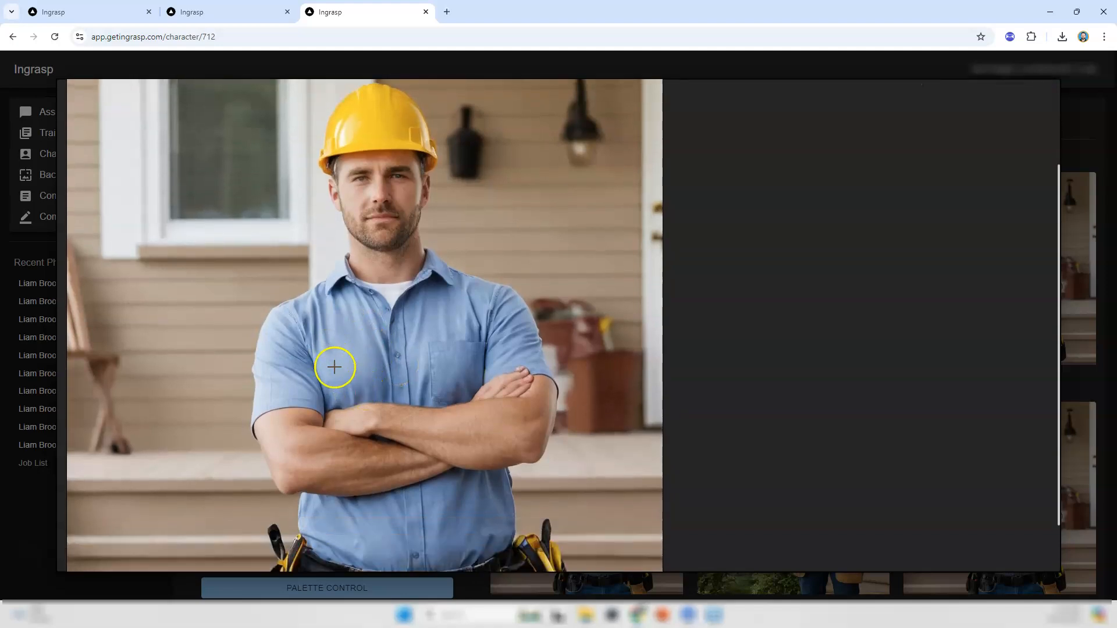
pyautogui.moveTo(325, 361); pyautogui.dragTo(358, 358)
pyautogui.moveTo(364, 348)
pyautogui.mouseDown()
pyautogui.moveTo(322, 346)
pyautogui.moveTo(326, 358)
pyautogui.moveTo(360, 363)
pyautogui.mouseUp()
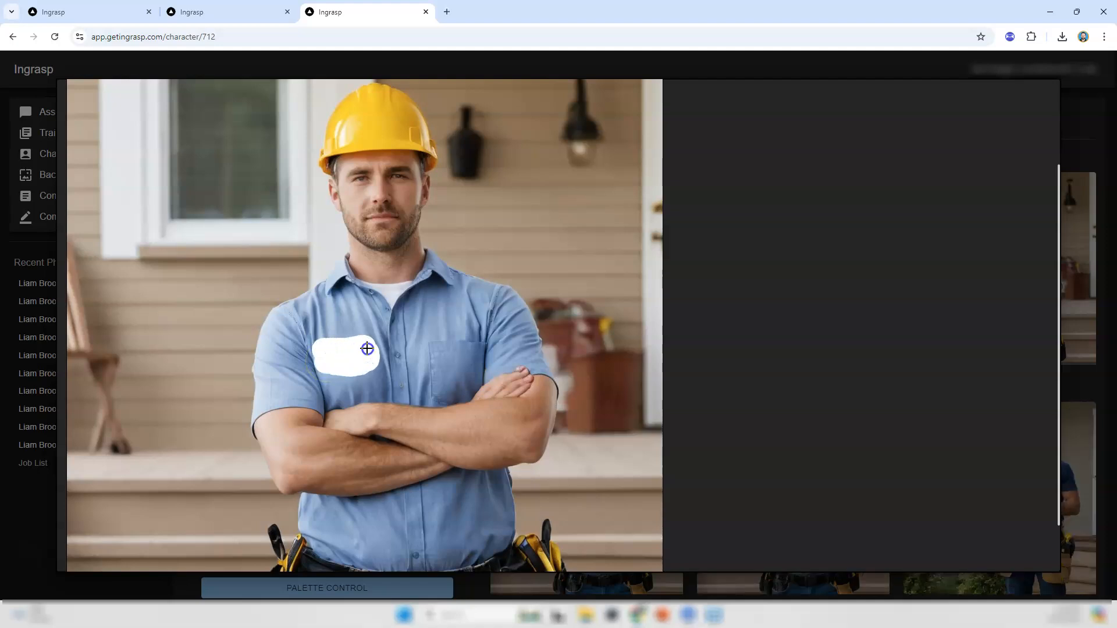
# Enter "name badge" as the Smart Edit prompt, generate the new image and close the editor
pyautogui.scroll(2, 361, 325)
pyautogui.click(198, 134)
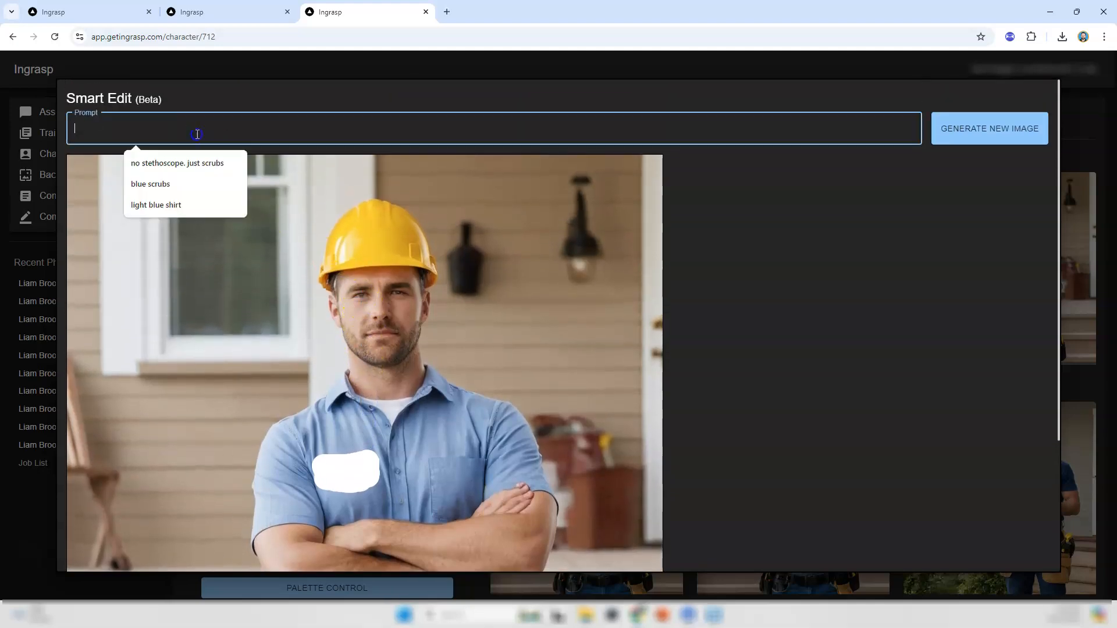
pyautogui.write('name badge')
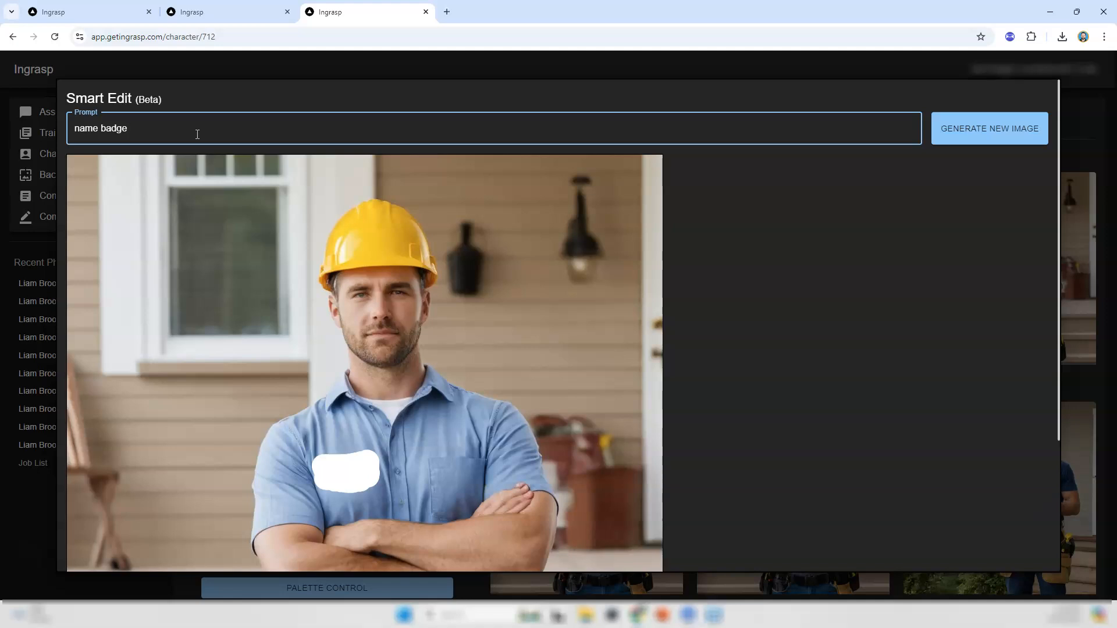
pyautogui.click(935, 70)
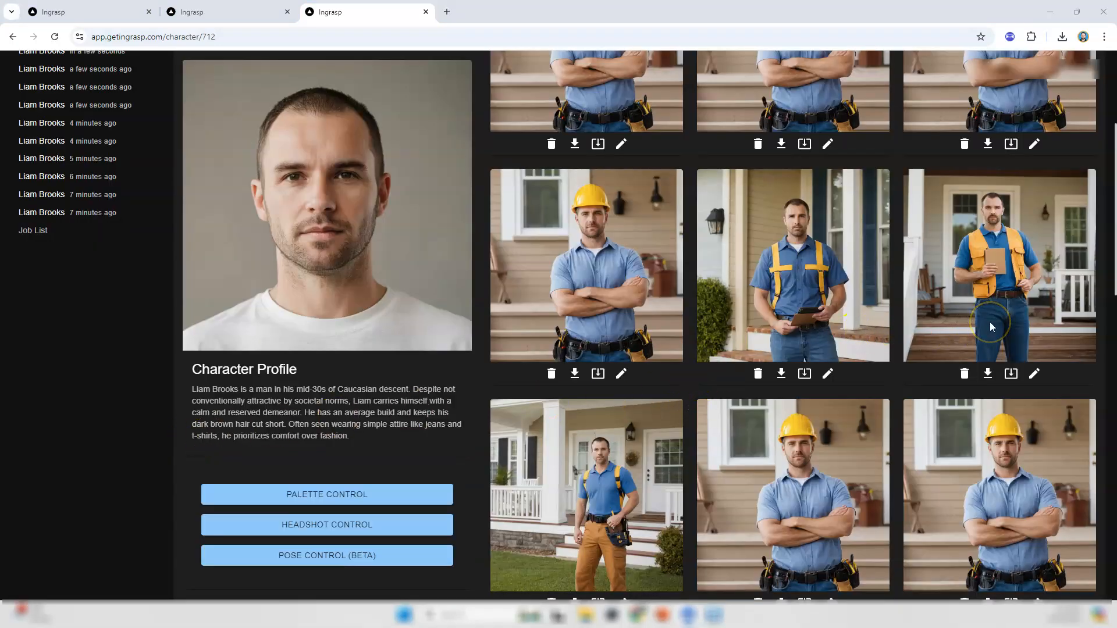
# Examine the name badge edits and the newly generated porch images in the character's gallery
pyautogui.scroll(2, 993, 323)
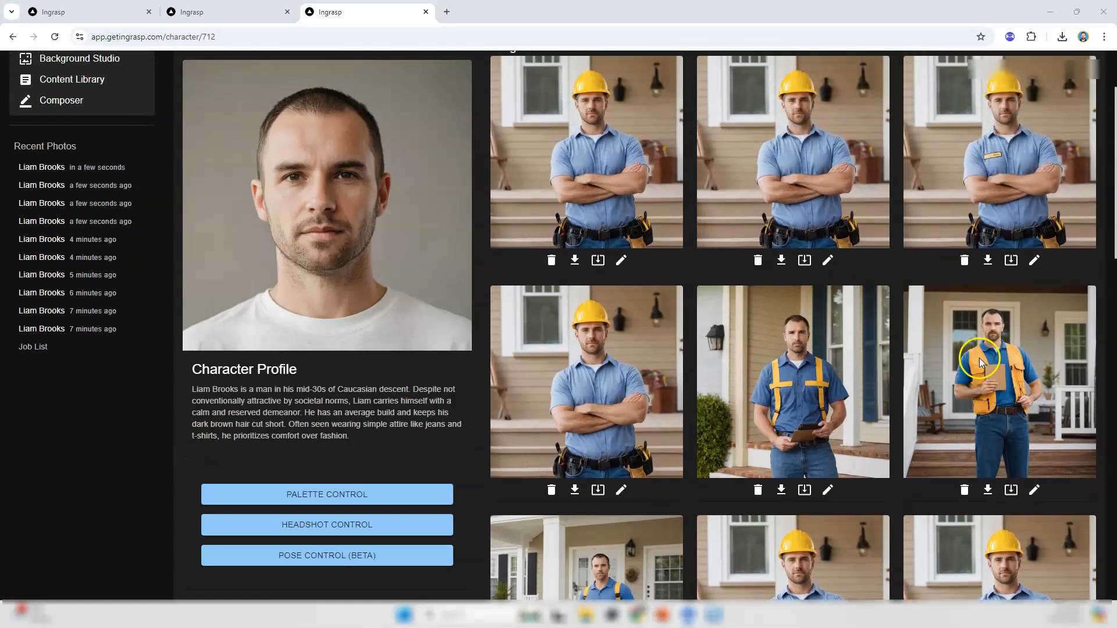
pyautogui.scroll(-2, 1042, 395)
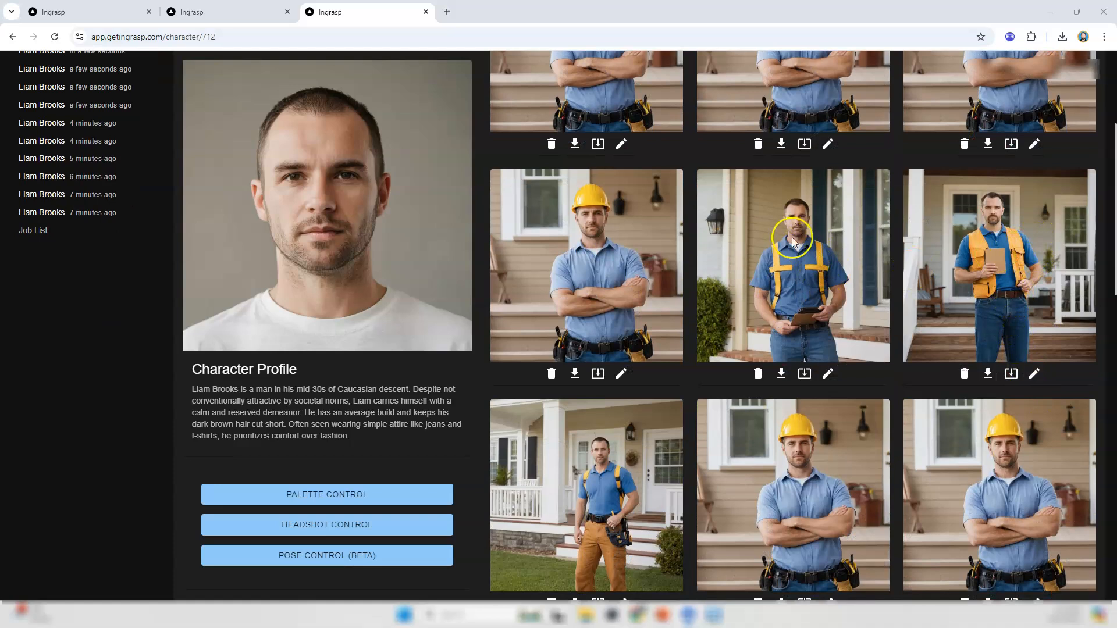
pyautogui.scroll(1, 849, 297)
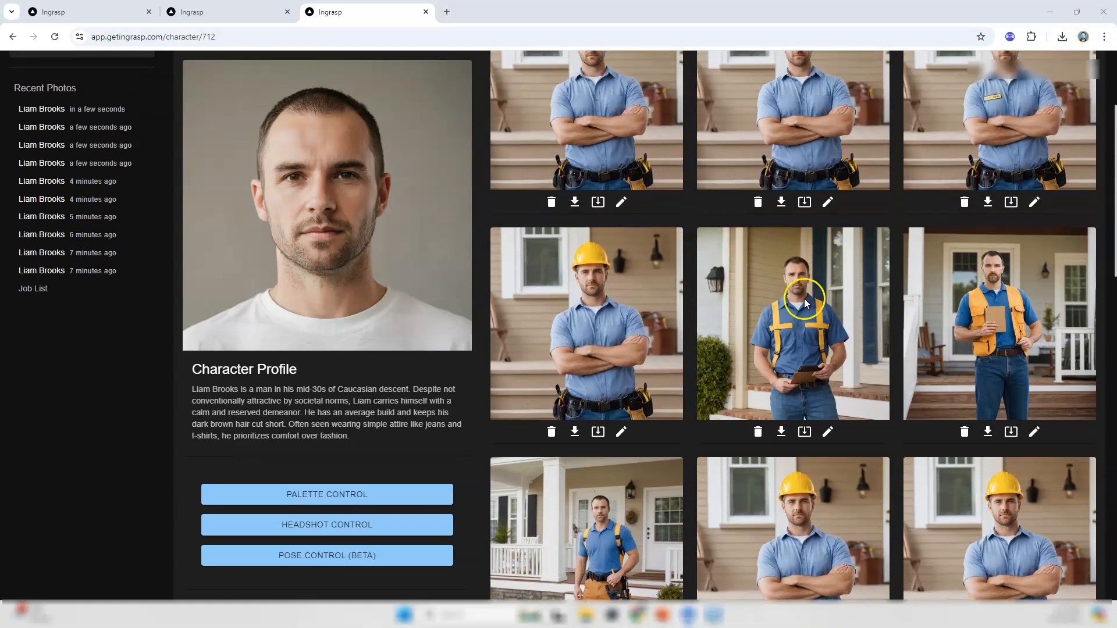
pyautogui.scroll(1, 873, 360)
pyautogui.scroll(1, 849, 369)
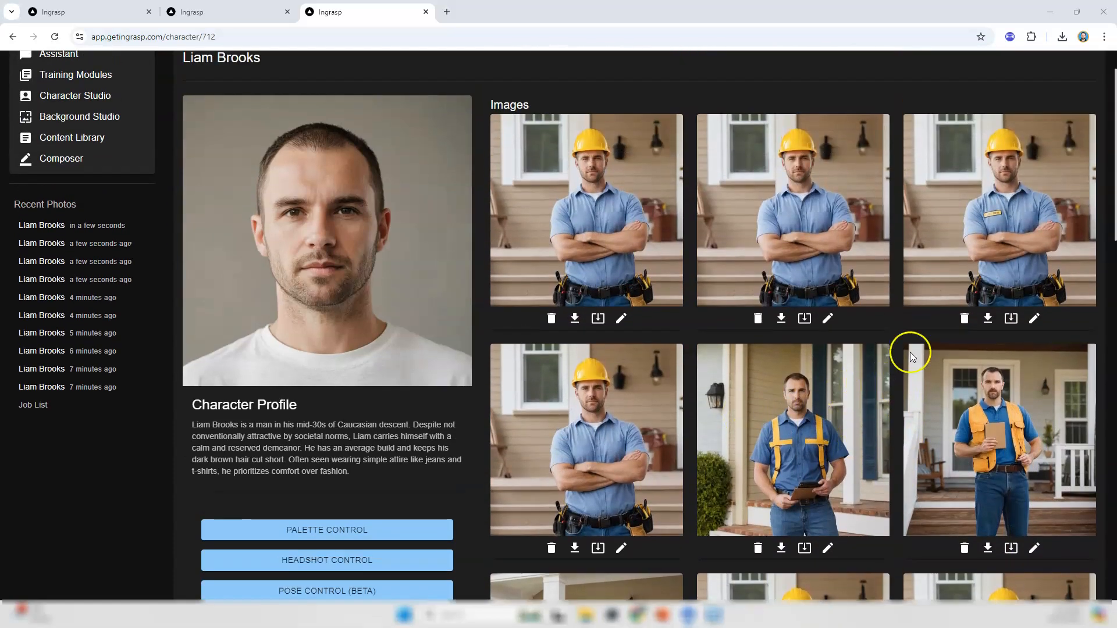
pyautogui.click(994, 215)
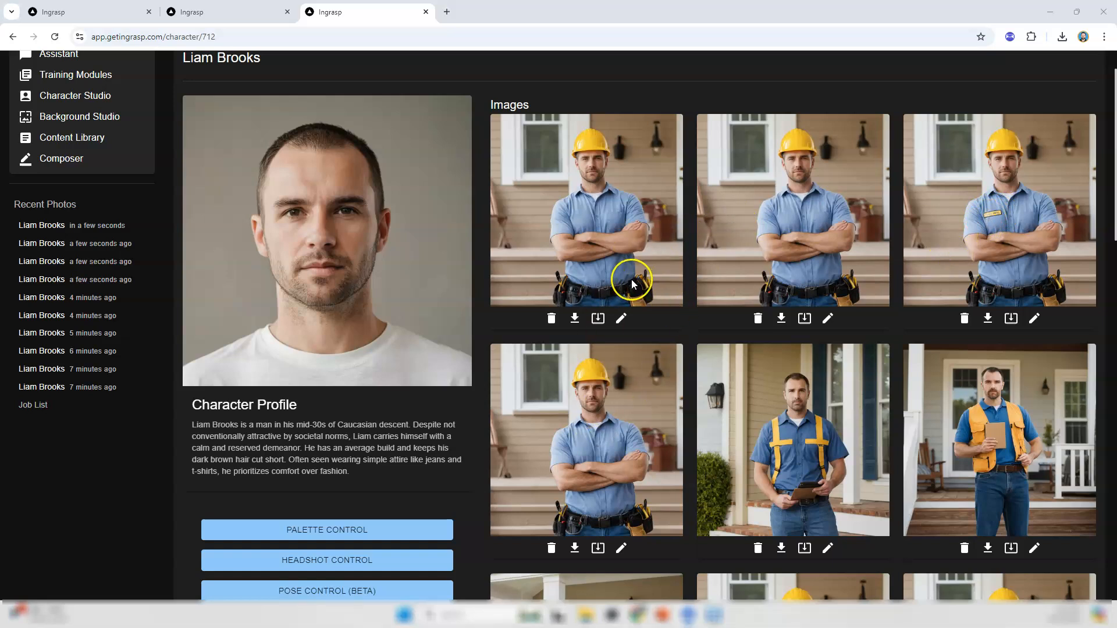
pyautogui.scroll(-1, 630, 279)
pyautogui.scroll(-3, 631, 283)
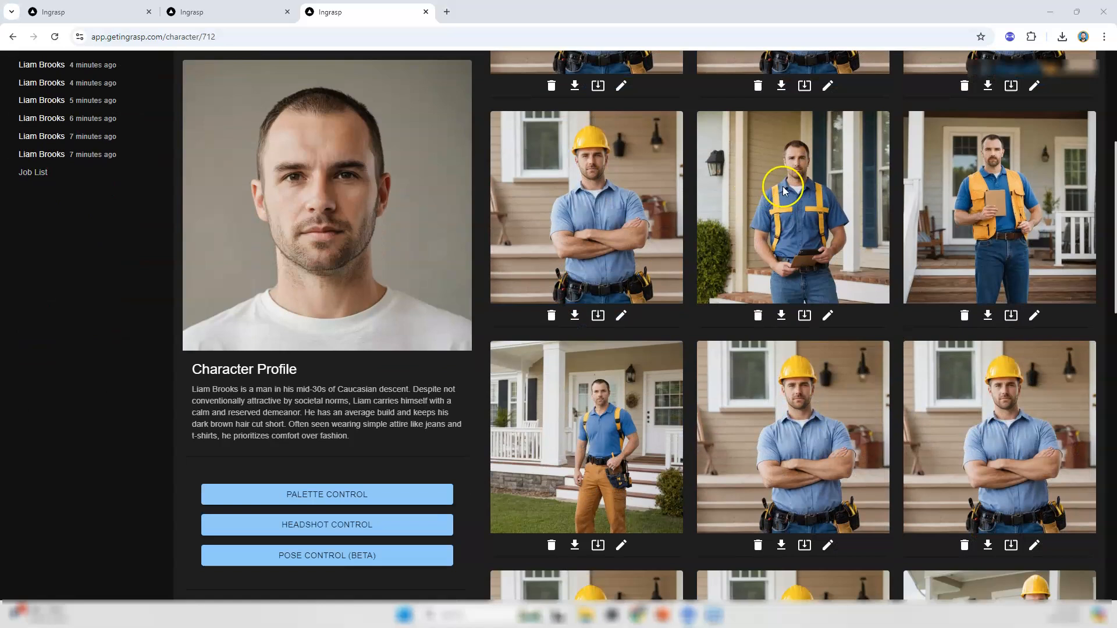
pyautogui.scroll(-2, 813, 206)
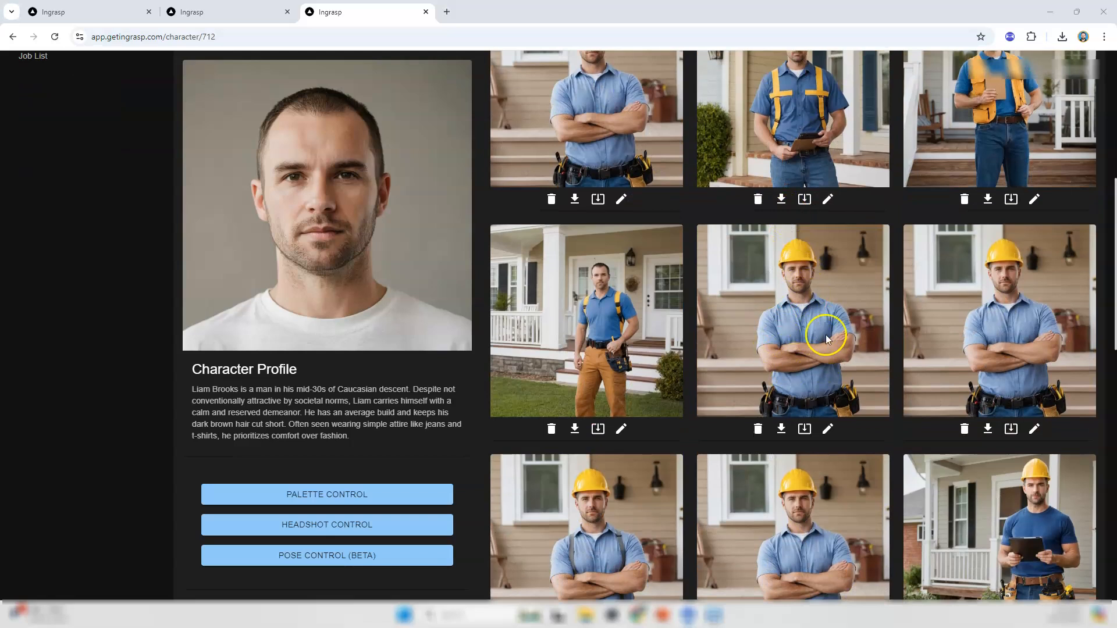
# Open the image of the man with a dark blue shirt and yellow harness straps in Smart Edit and mask all the straps
pyautogui.scroll(2, 805, 322)
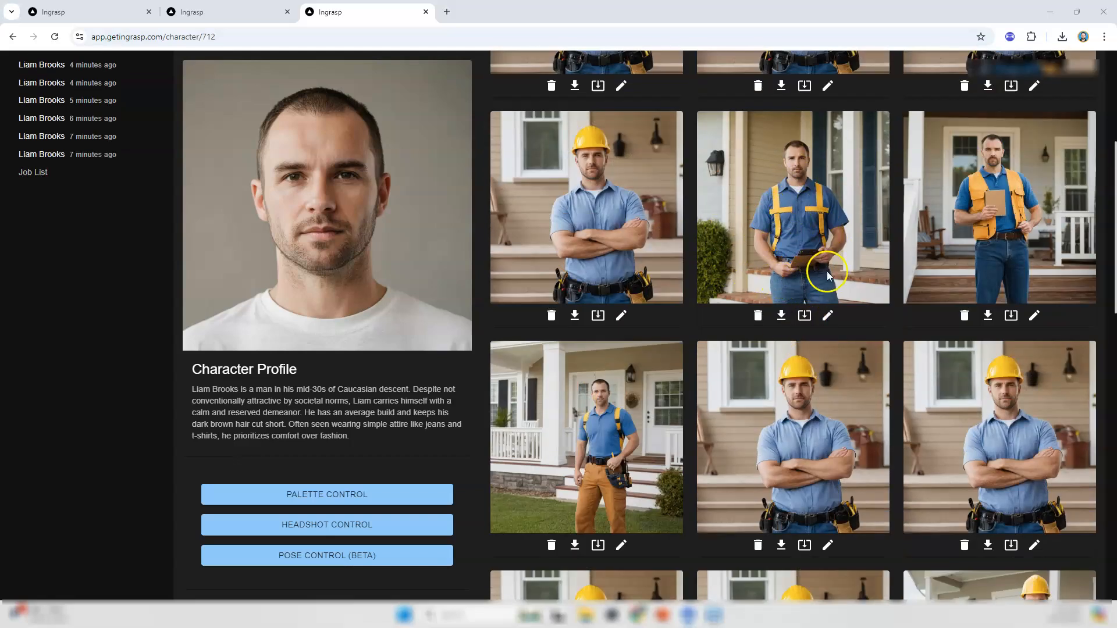
pyautogui.click(829, 317)
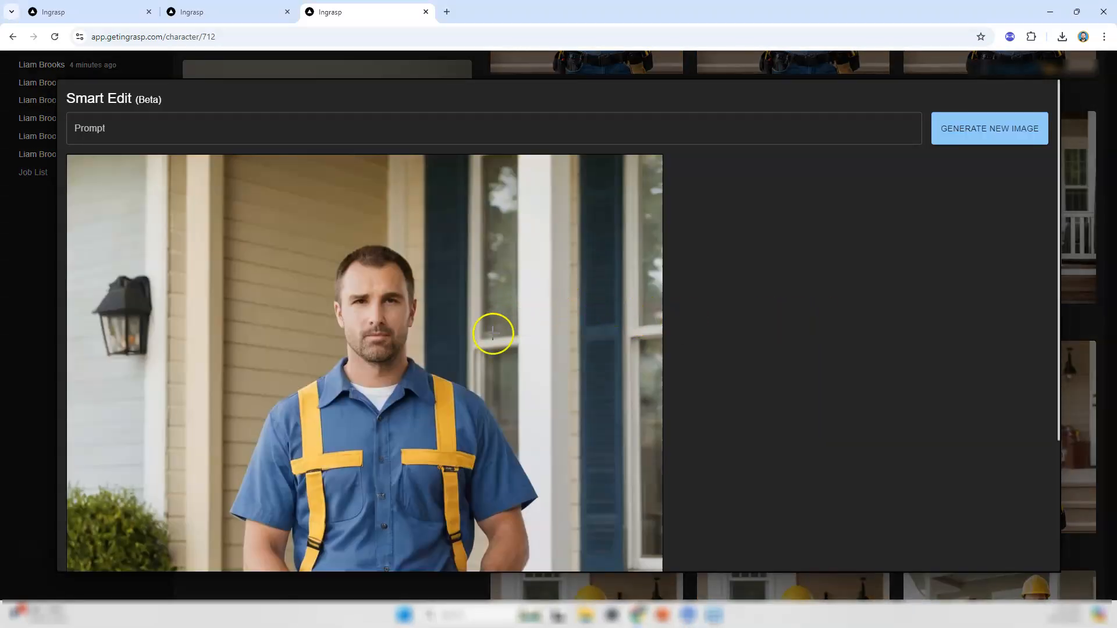
pyautogui.scroll(-3, 492, 333)
pyautogui.moveTo(301, 215)
pyautogui.mouseDown()
pyautogui.moveTo(307, 394)
pyautogui.moveTo(335, 284)
pyautogui.moveTo(297, 291)
pyautogui.mouseUp()
pyautogui.moveTo(401, 282)
pyautogui.mouseDown()
pyautogui.moveTo(459, 284)
pyautogui.moveTo(440, 205)
pyautogui.moveTo(462, 385)
pyautogui.mouseUp()
# Enter "blue work shirt" as the Smart Edit prompt for the masked straps and generate the new image
pyautogui.scroll(2, 462, 386)
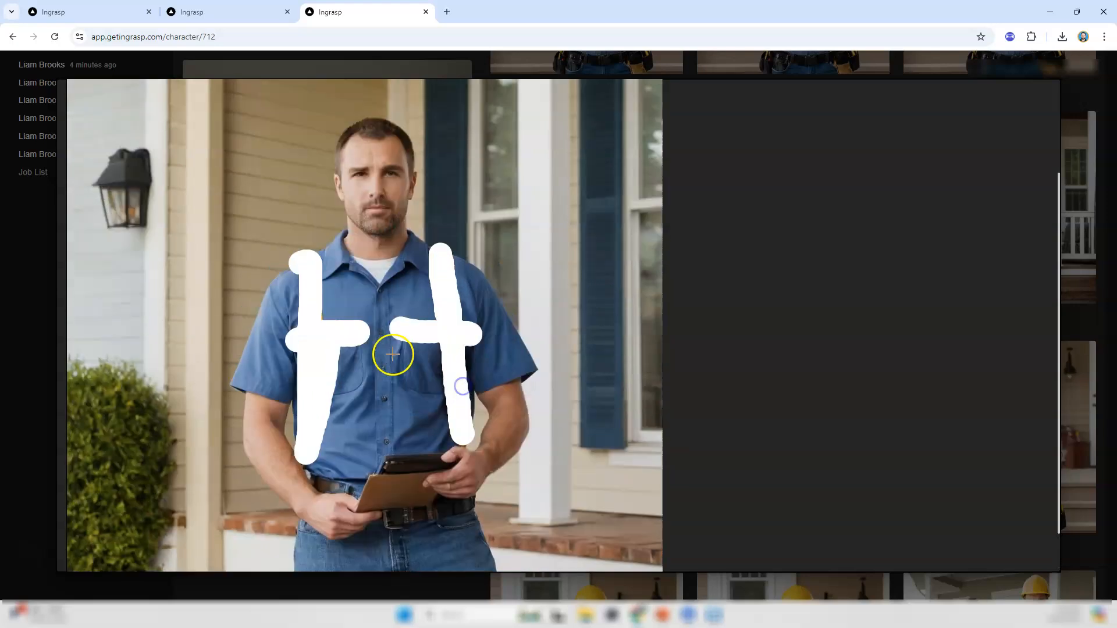
pyautogui.click(172, 131)
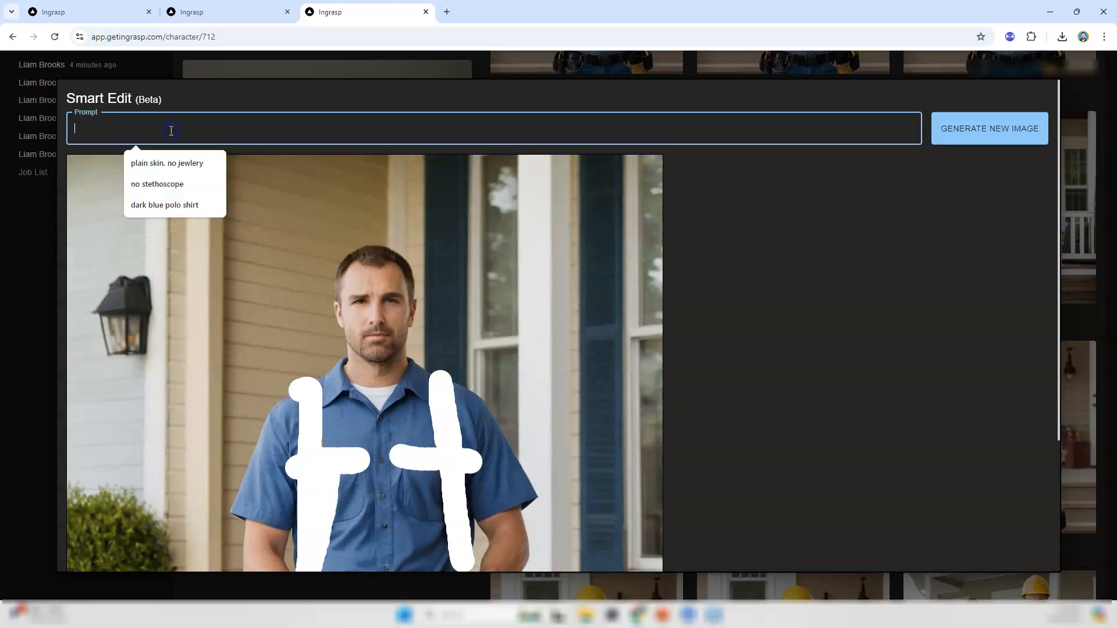
pyautogui.write('blue work sh')
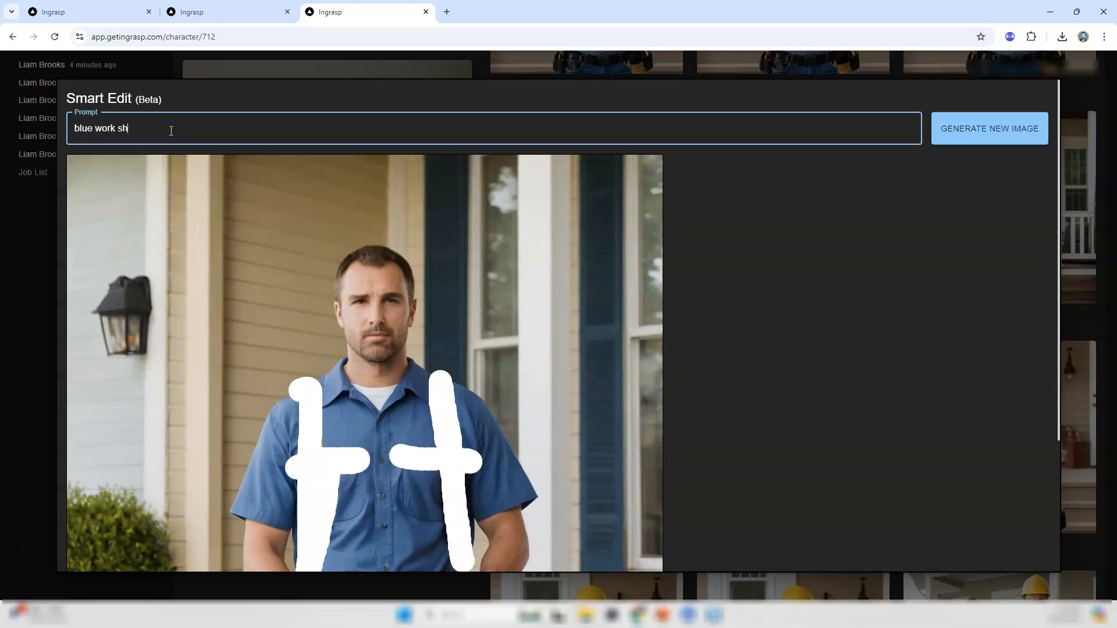
pyautogui.write('irt')
pyautogui.press('Return')
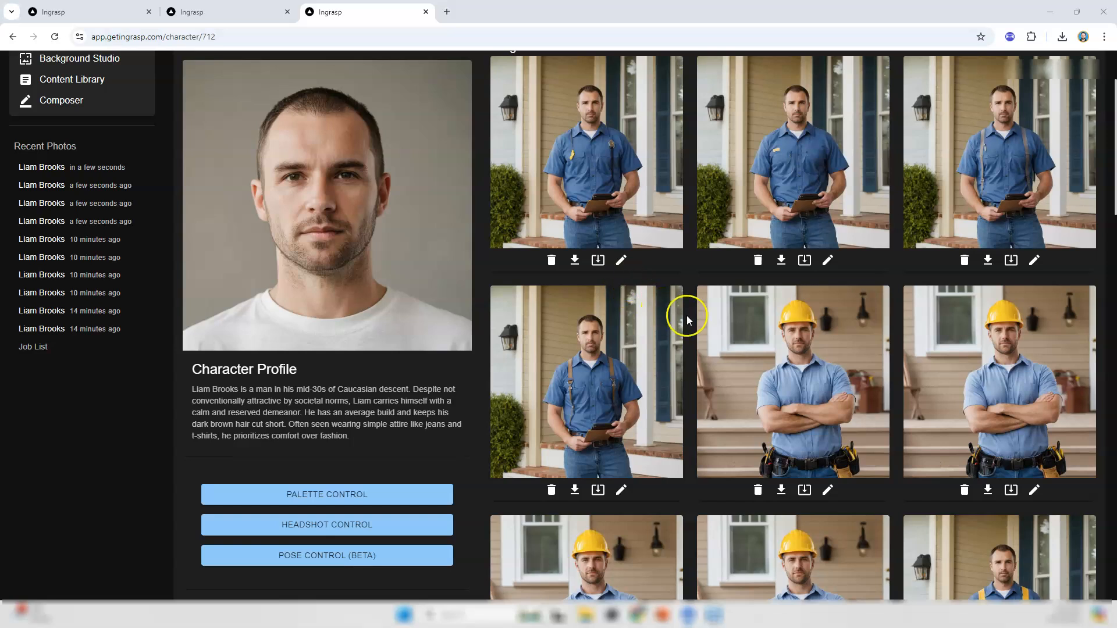
# Compare the new blue work shirt edits with the original strapped image and the earlier results in the gallery
pyautogui.scroll(-2, 686, 316)
pyautogui.scroll(-3, 664, 319)
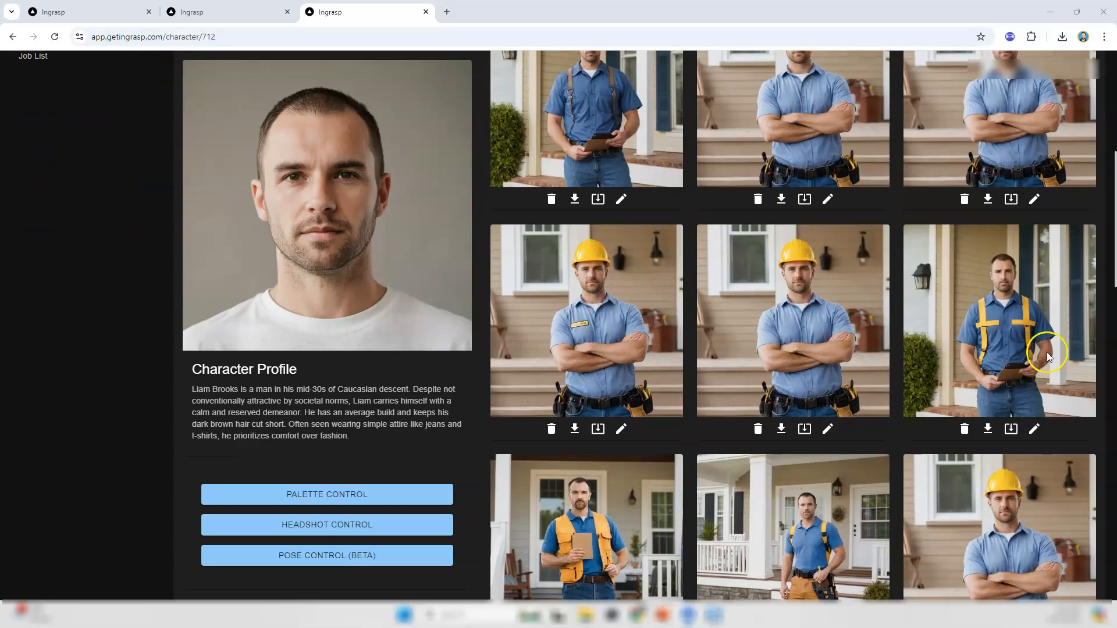
pyautogui.scroll(6, 1010, 343)
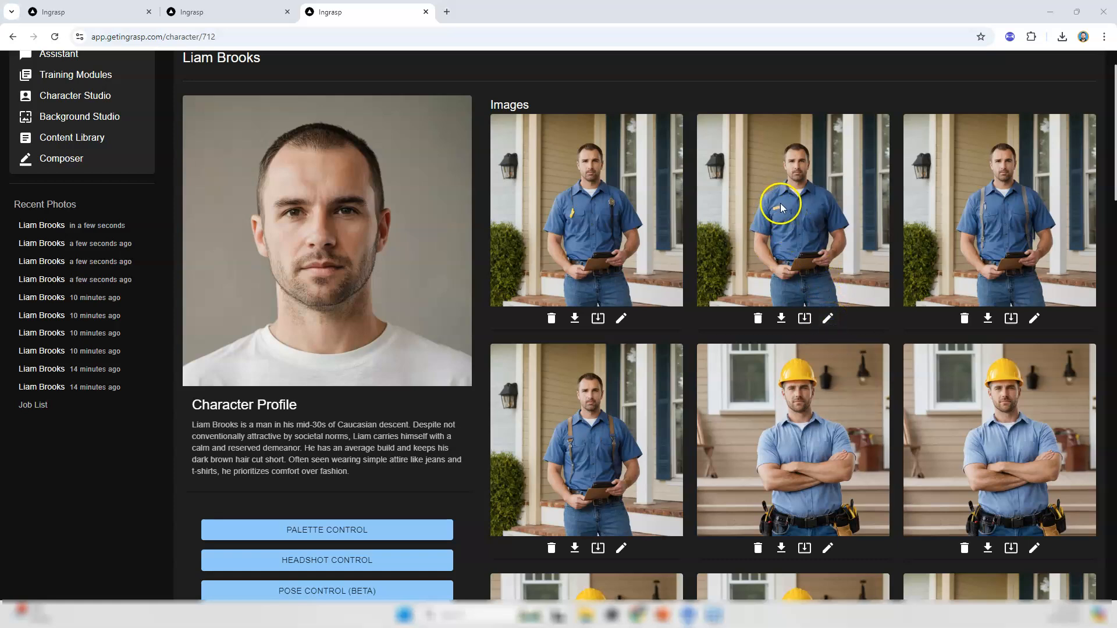
pyautogui.scroll(1, 790, 226)
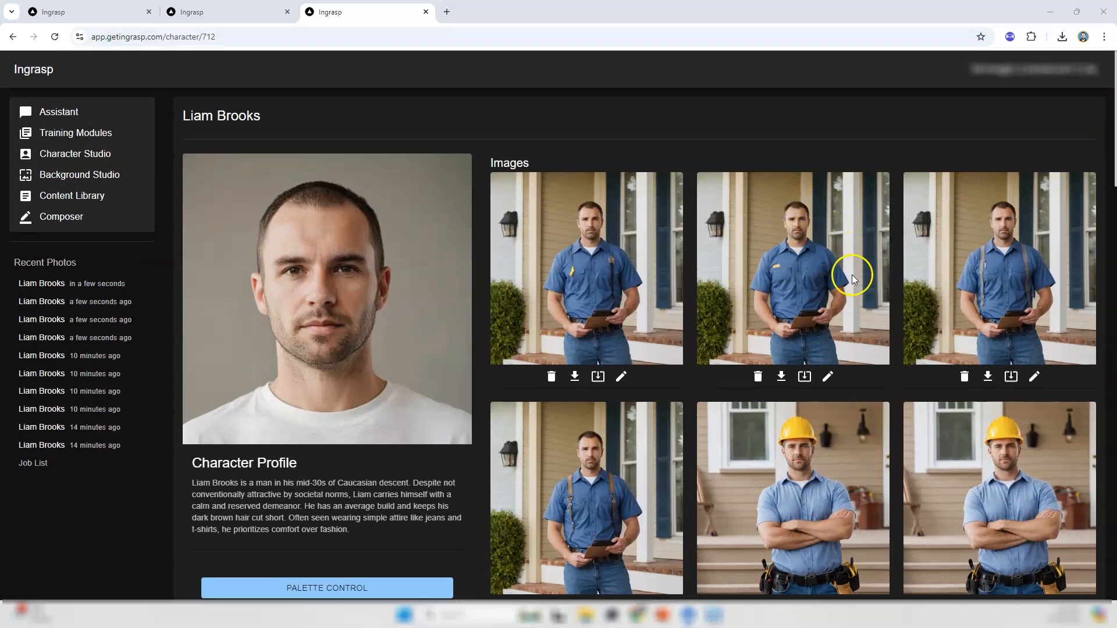
pyautogui.scroll(-3, 800, 253)
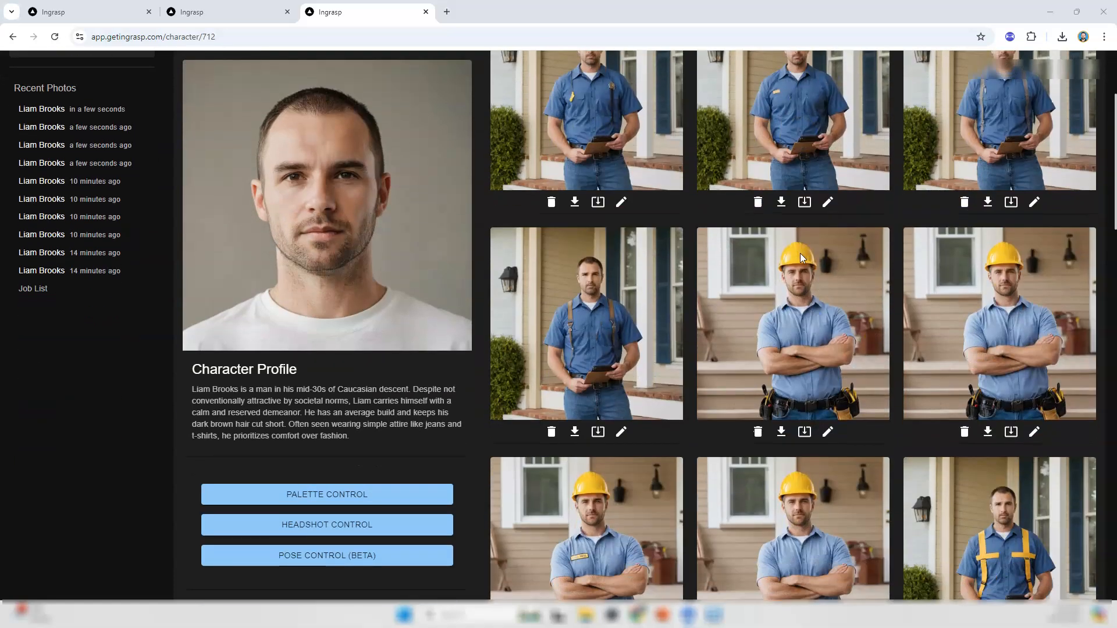
pyautogui.scroll(3, 799, 252)
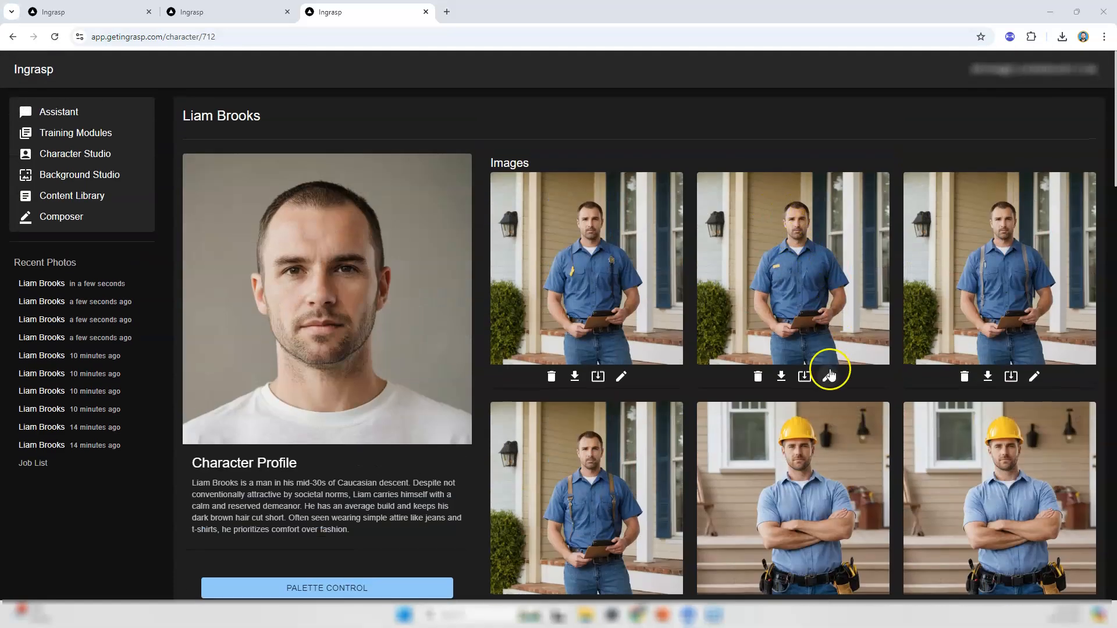
# Open the blue-shirt porch image with the single neat badge in Smart Edit, mask a hat shape over his head, and generate a "yellow hardhat"
pyautogui.click(829, 376)
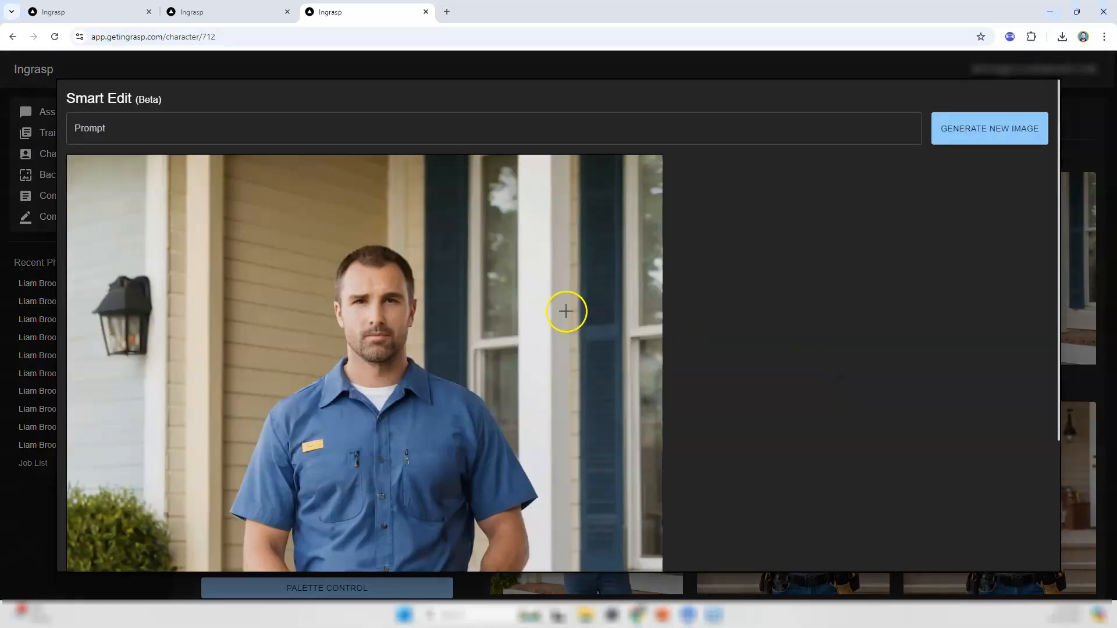
pyautogui.moveTo(332, 267)
pyautogui.mouseDown()
pyautogui.moveTo(399, 266)
pyautogui.moveTo(407, 253)
pyautogui.moveTo(364, 241)
pyautogui.moveTo(334, 261)
pyautogui.moveTo(342, 237)
pyautogui.moveTo(396, 227)
pyautogui.moveTo(424, 264)
pyautogui.moveTo(324, 279)
pyautogui.moveTo(382, 261)
pyautogui.moveTo(324, 284)
pyautogui.moveTo(356, 269)
pyautogui.moveTo(416, 277)
pyautogui.moveTo(426, 267)
pyautogui.moveTo(399, 231)
pyautogui.moveTo(347, 224)
pyautogui.moveTo(319, 273)
pyautogui.mouseUp()
pyautogui.click(199, 124)
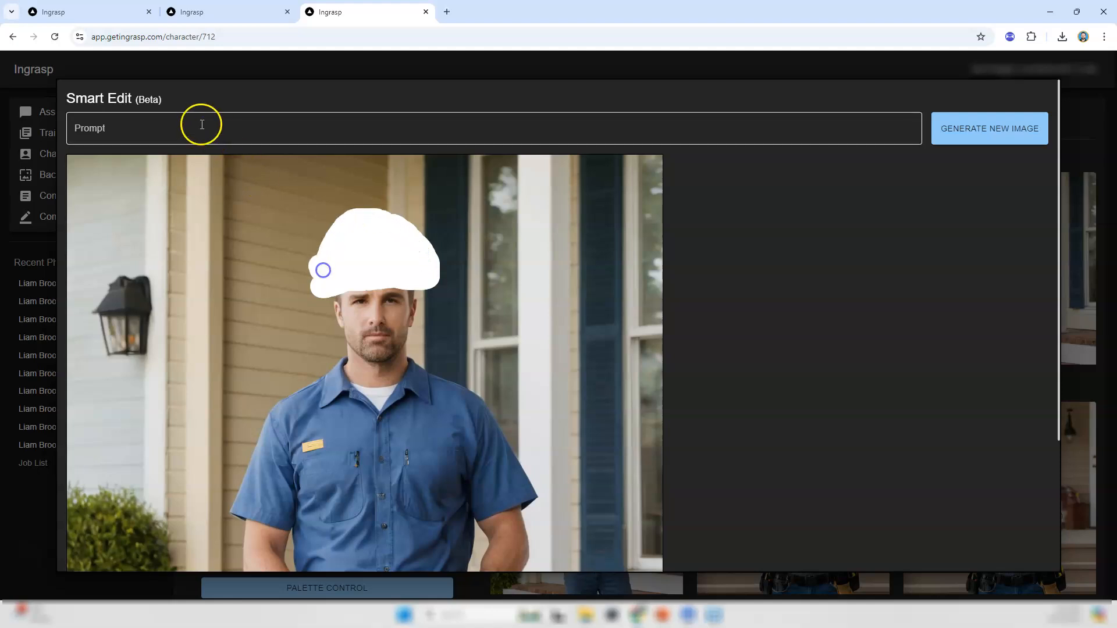
pyautogui.write('yellow hardhat')
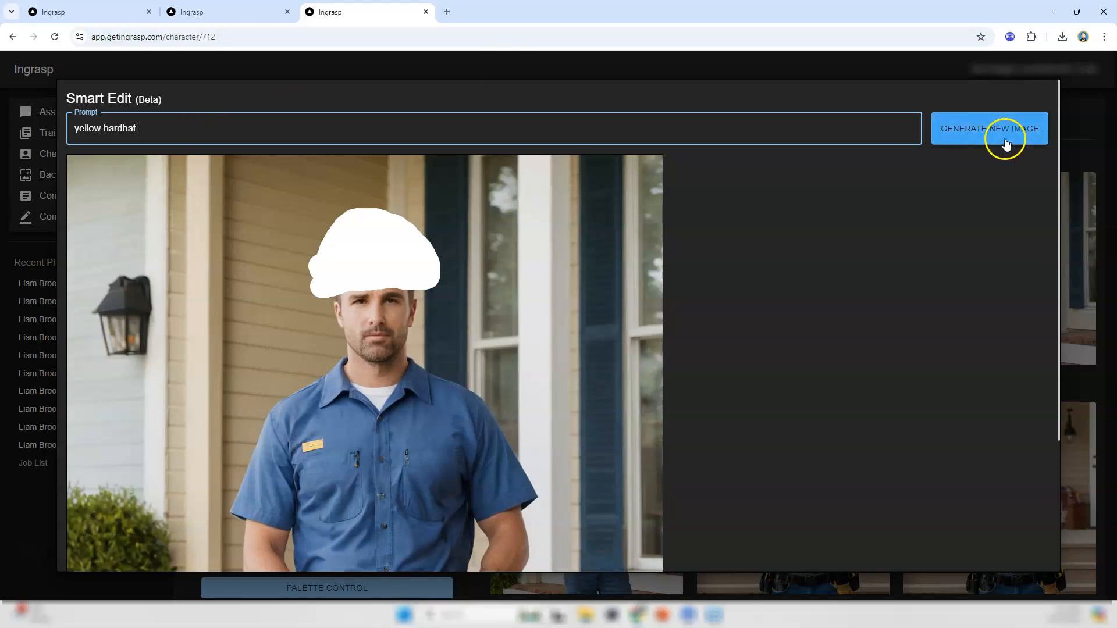
pyautogui.click(1004, 142)
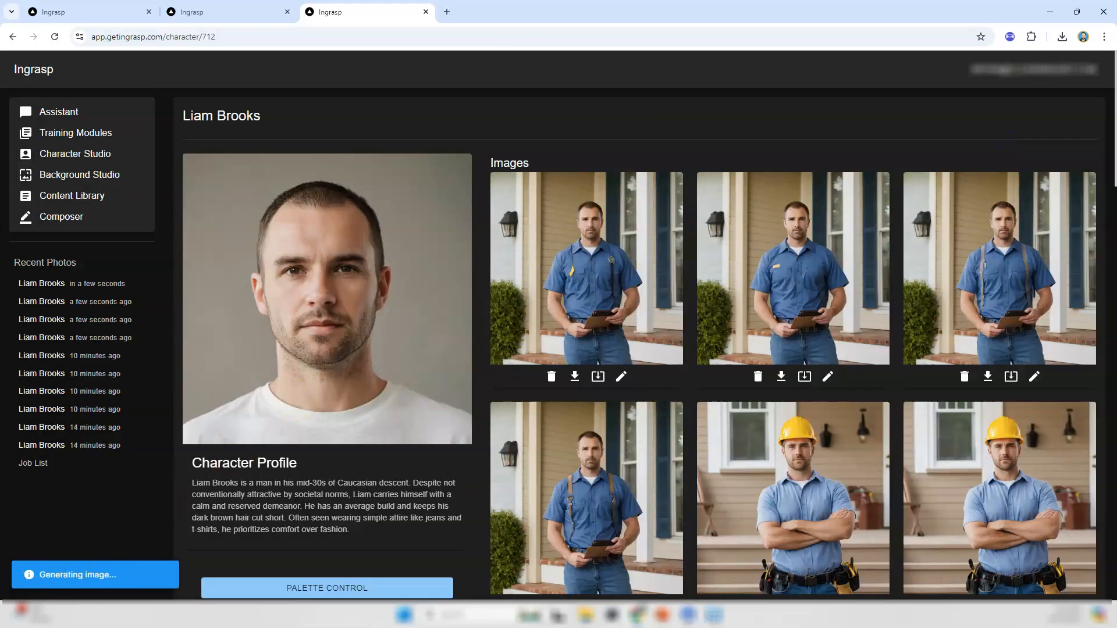
# Download the fourth gallery image, showing the man with a yellow hardhat, name badge and clipboard on the porch
pyautogui.scroll(-1, 145, 541)
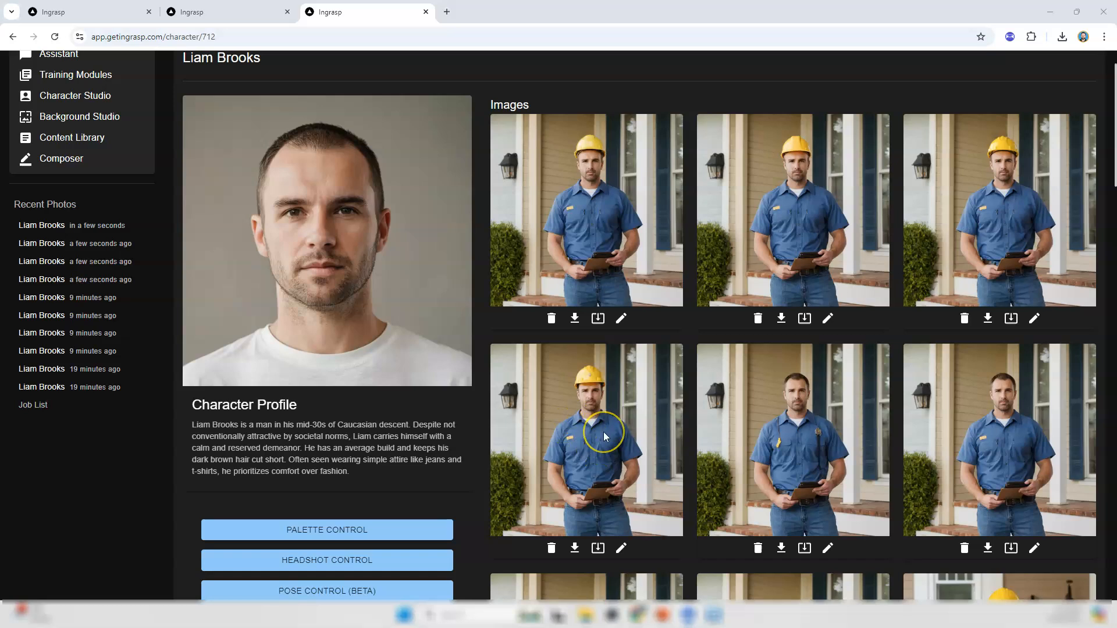
pyautogui.scroll(-1, 603, 431)
pyautogui.click(574, 490)
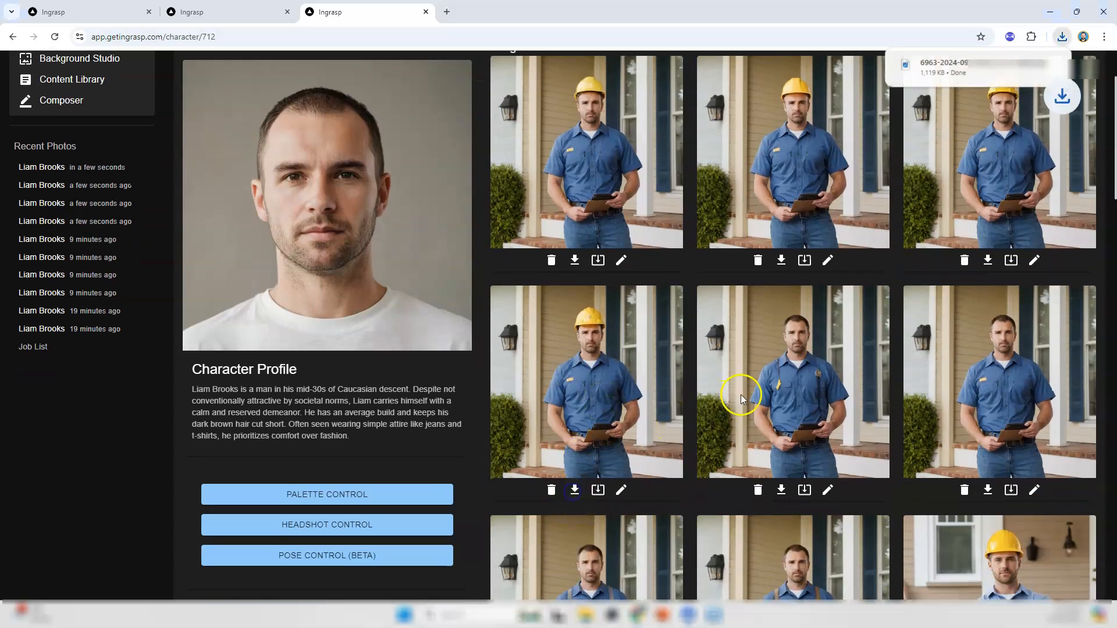
# Download the crossed-arms image with yellow hardhat and toolbelt that sits in the same row as the two suspenders images
pyautogui.scroll(-2, 743, 392)
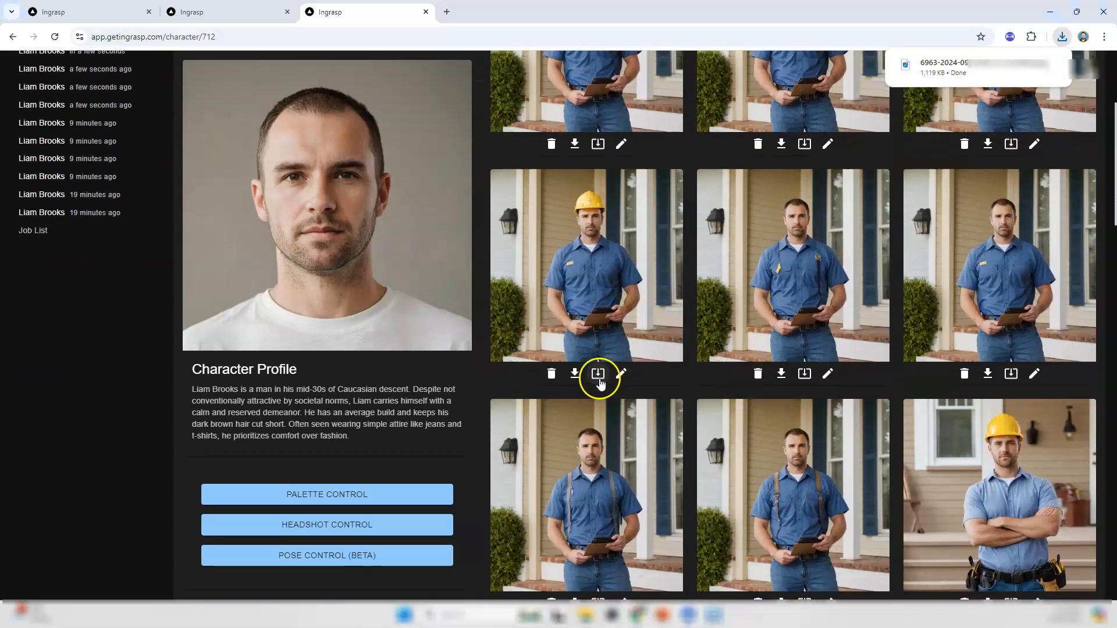
pyautogui.scroll(-3, 798, 329)
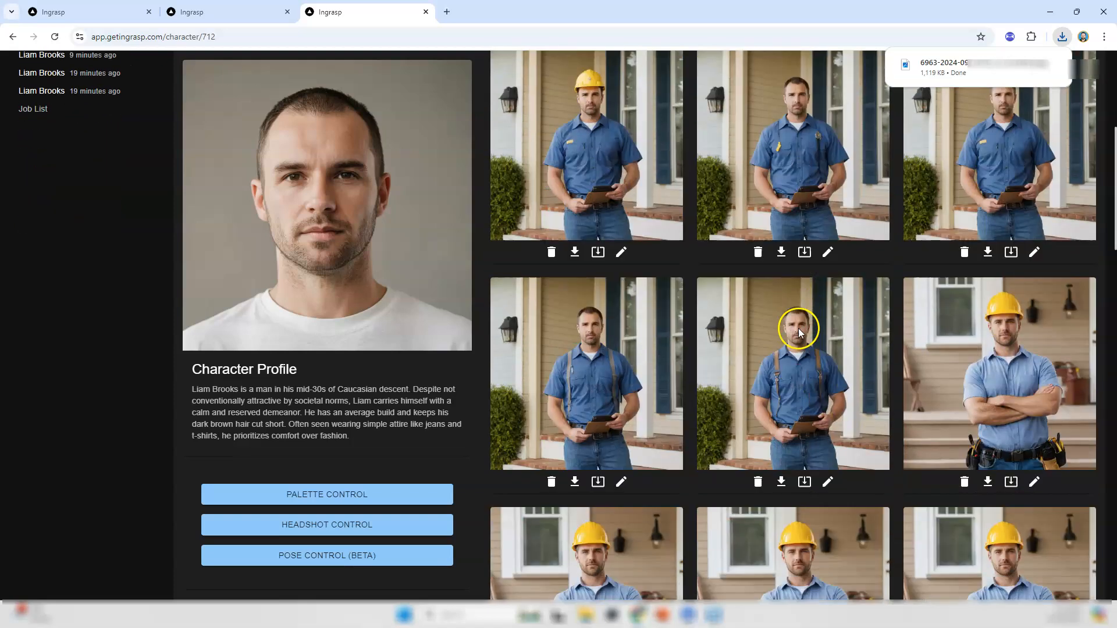
pyautogui.scroll(-1, 994, 337)
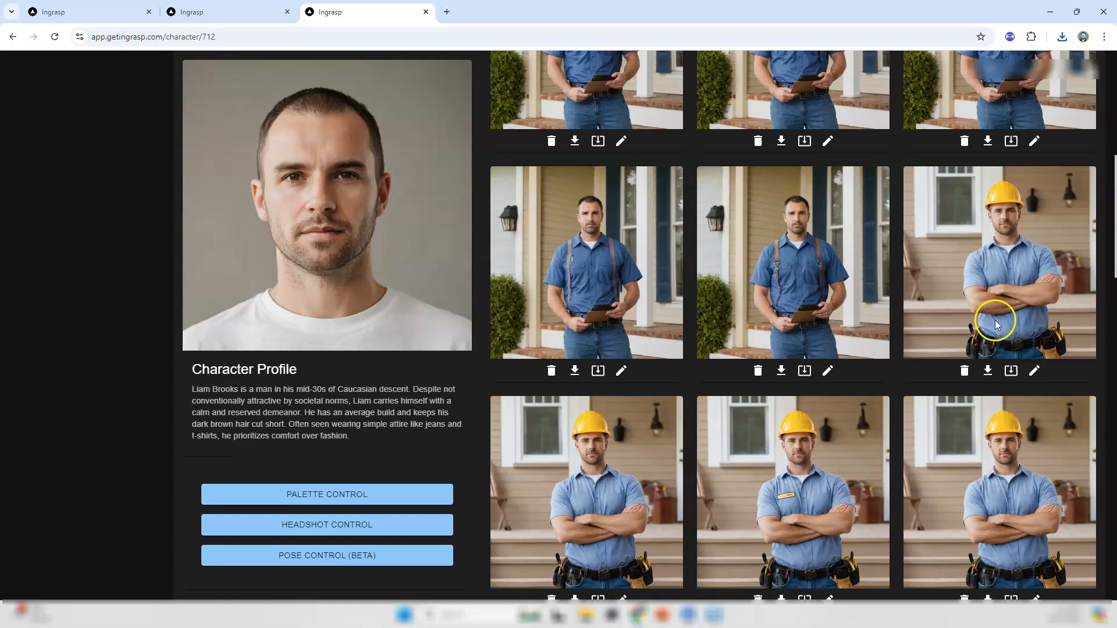
pyautogui.scroll(-1, 994, 317)
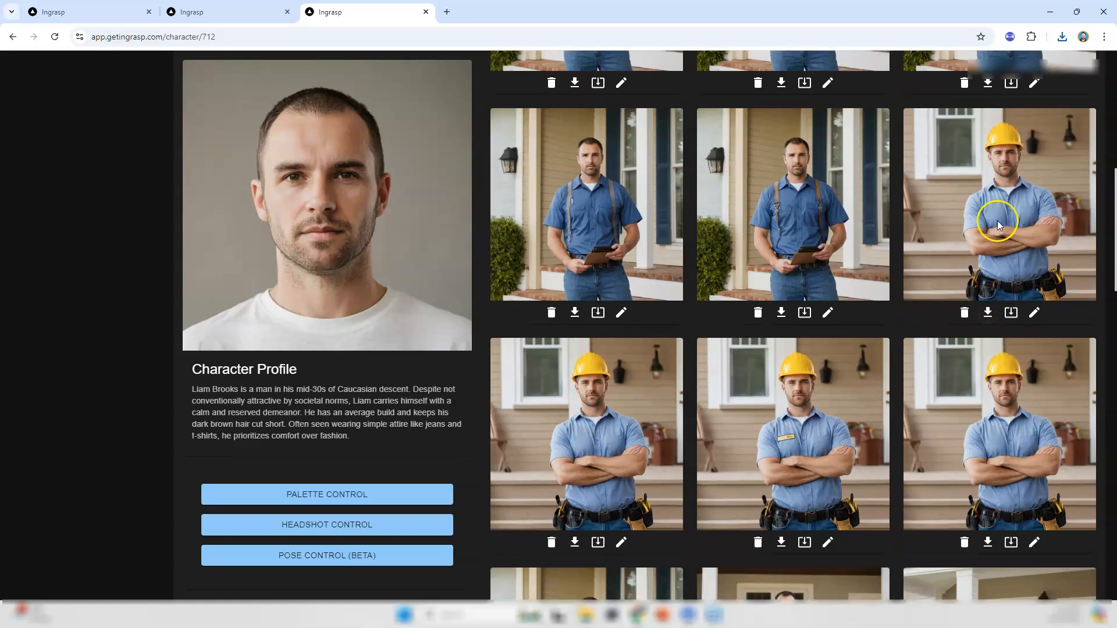
pyautogui.click(987, 313)
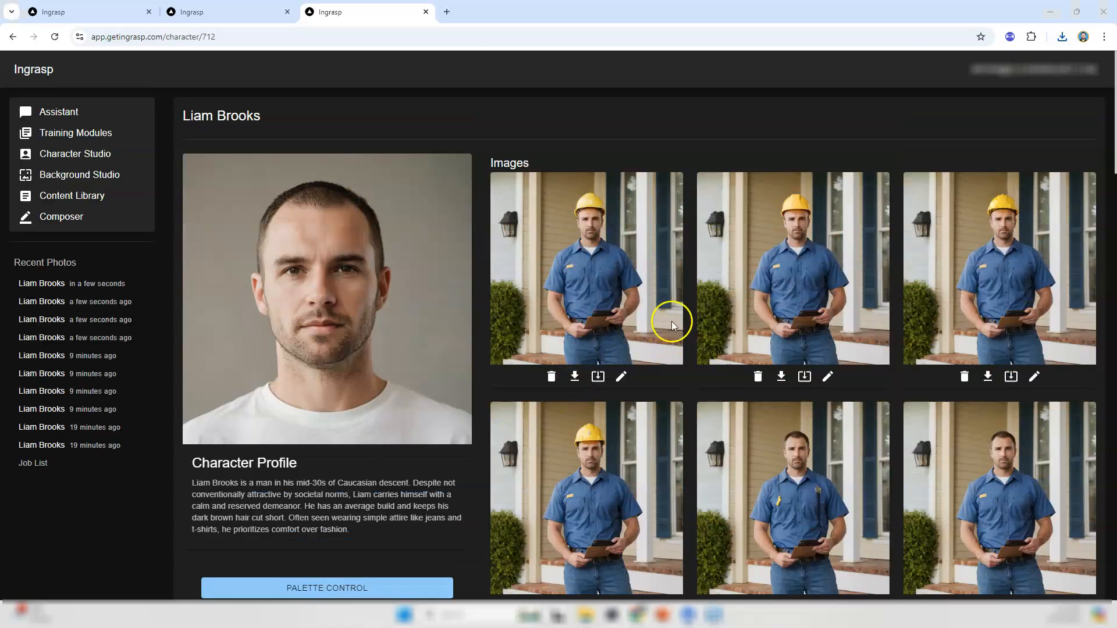
# Review the hardhat edits against the earlier gallery images, and return to the character page showing the Image Palette
pyautogui.scroll(-5, 753, 259)
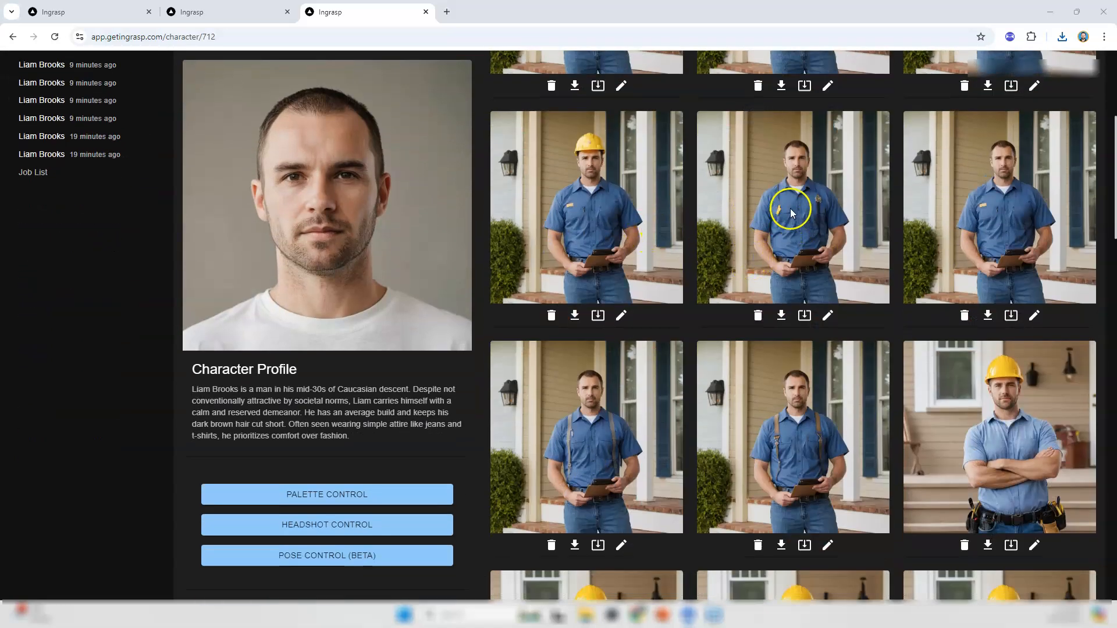
pyautogui.scroll(-5, 786, 204)
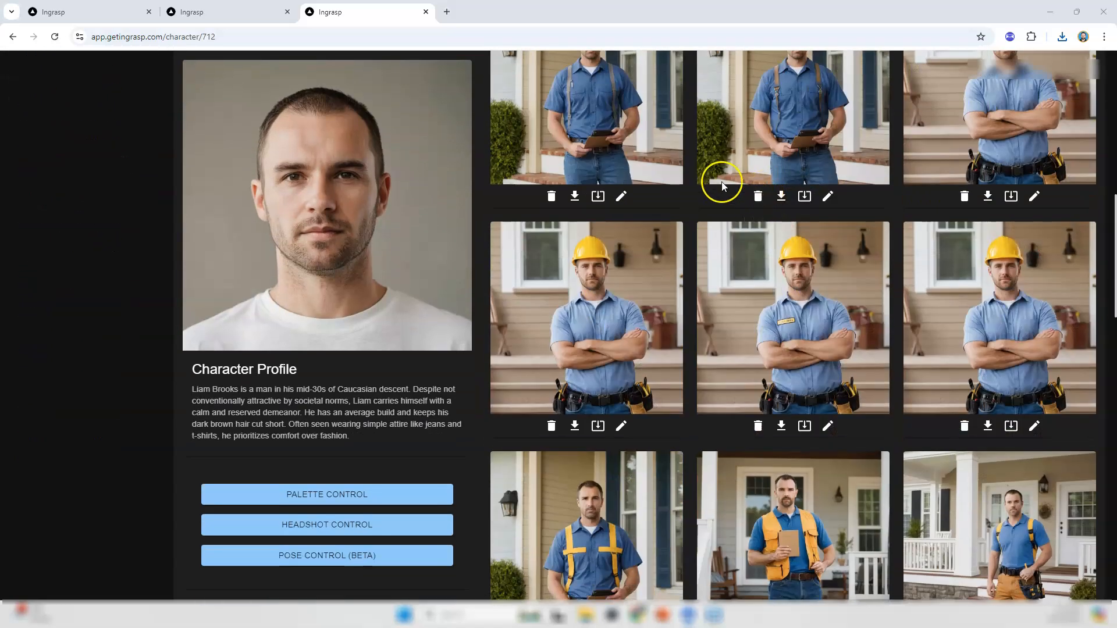
pyautogui.scroll(10, 707, 204)
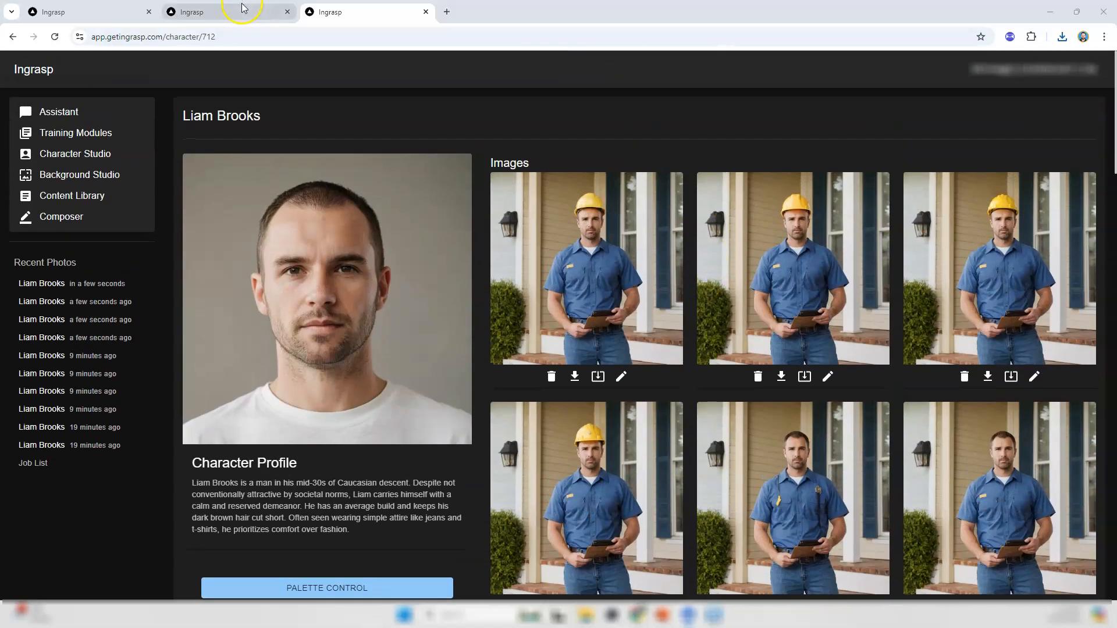
pyautogui.click(242, 10)
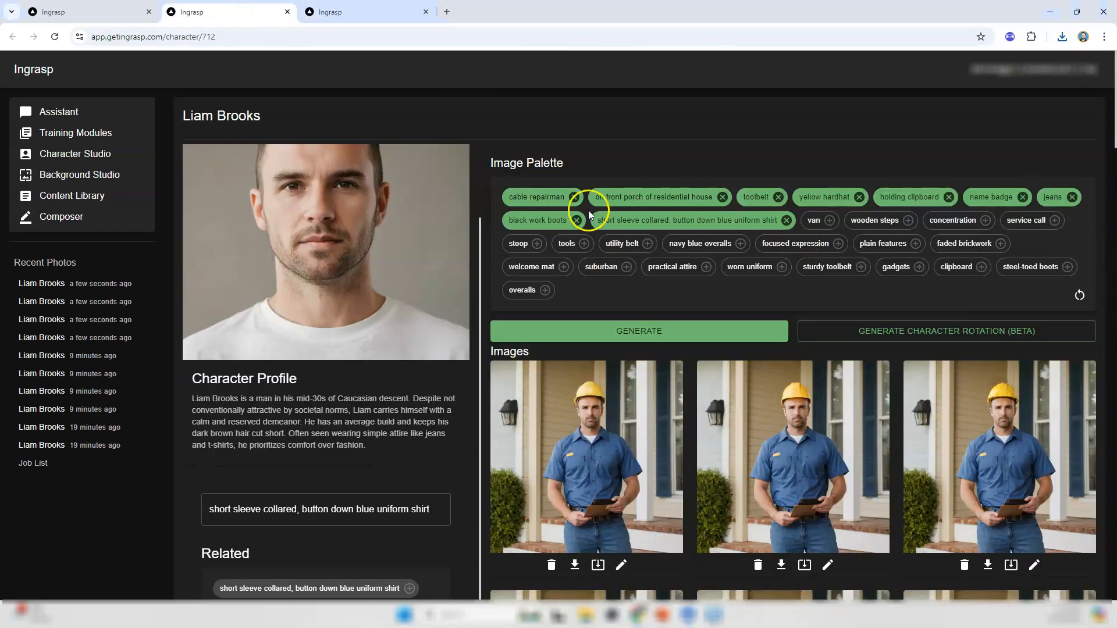